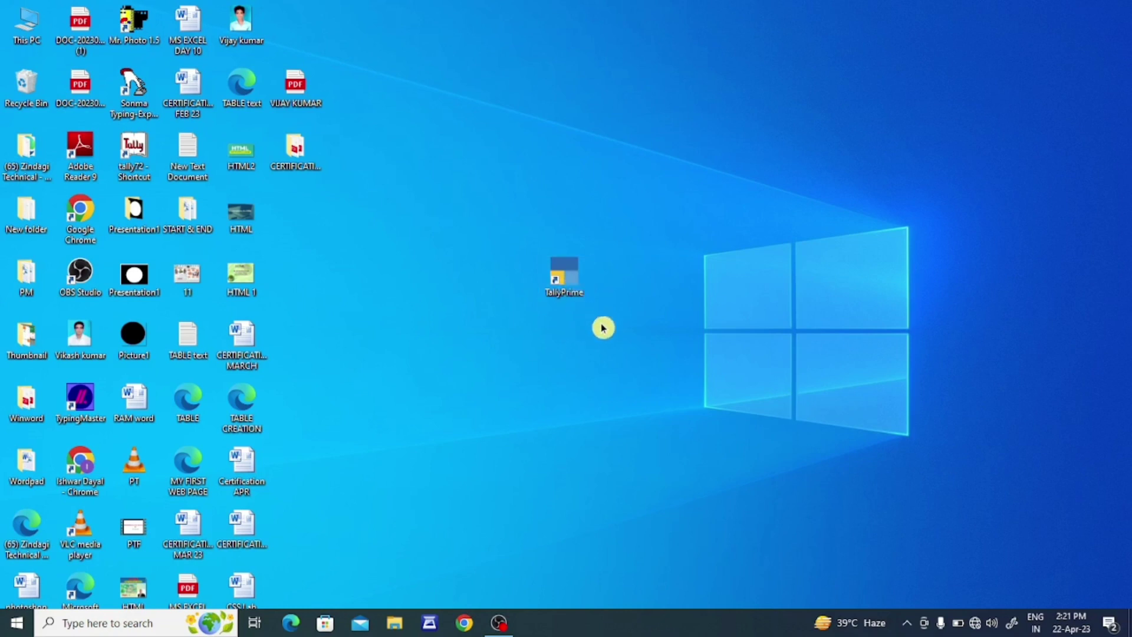
# Step: Launch TallyPrime EDU from its desktop shortcut
pyautogui.doubleClick(577, 296)
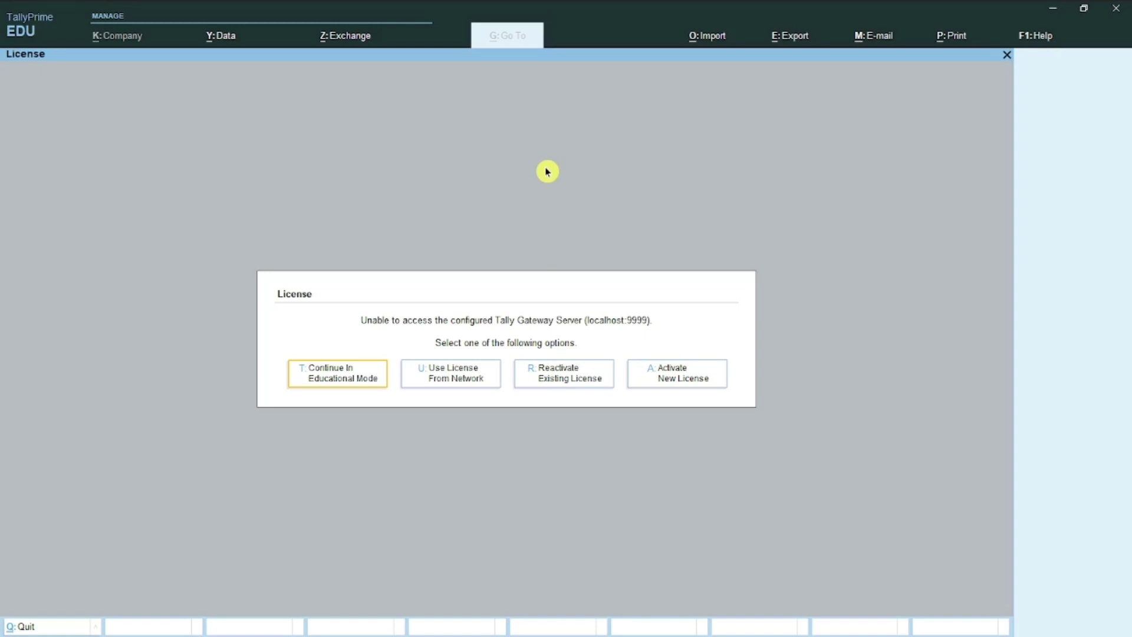
# Step: Continue in educational mode to the loaded 2022-23 company and bring up the Go To report list
pyautogui.click(339, 380)
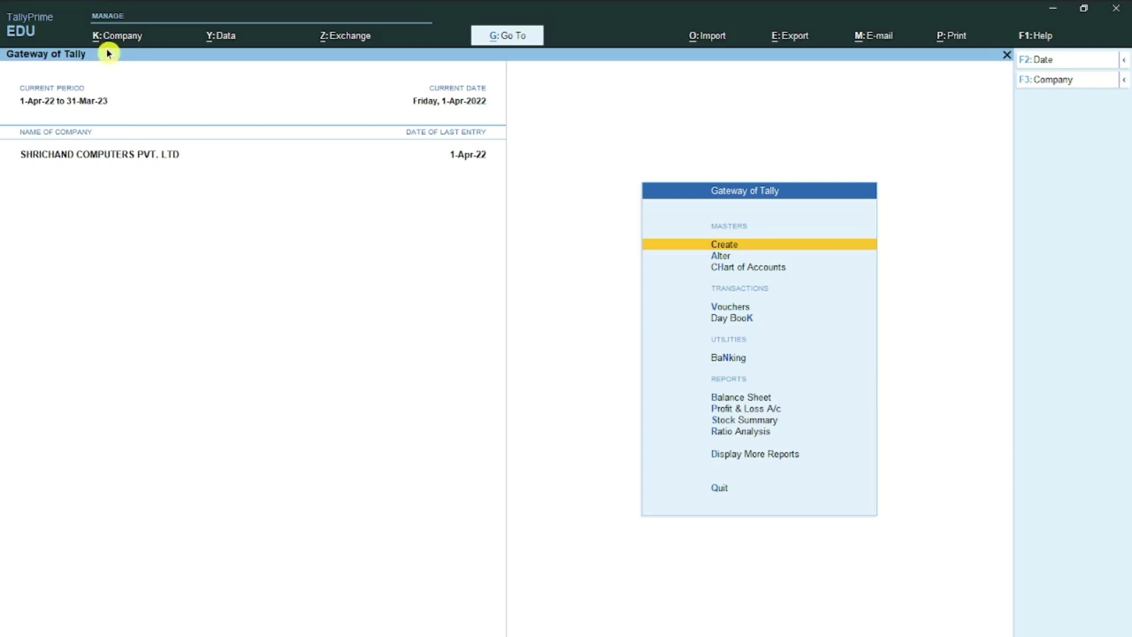
pyautogui.hotkey('alt', 'k')
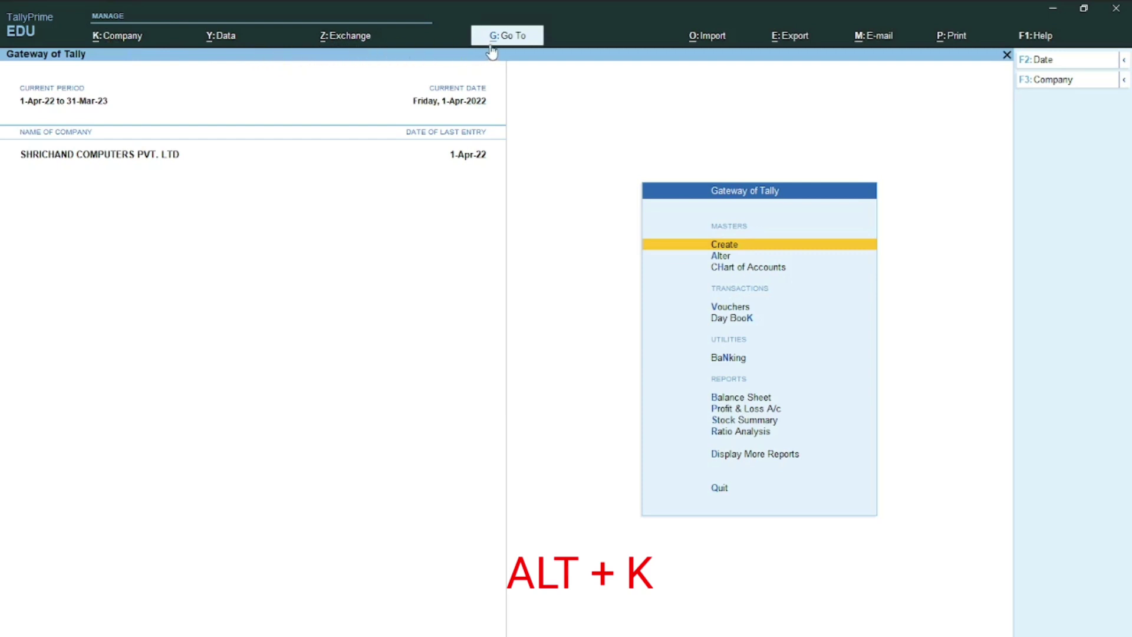
pyautogui.click(559, 52)
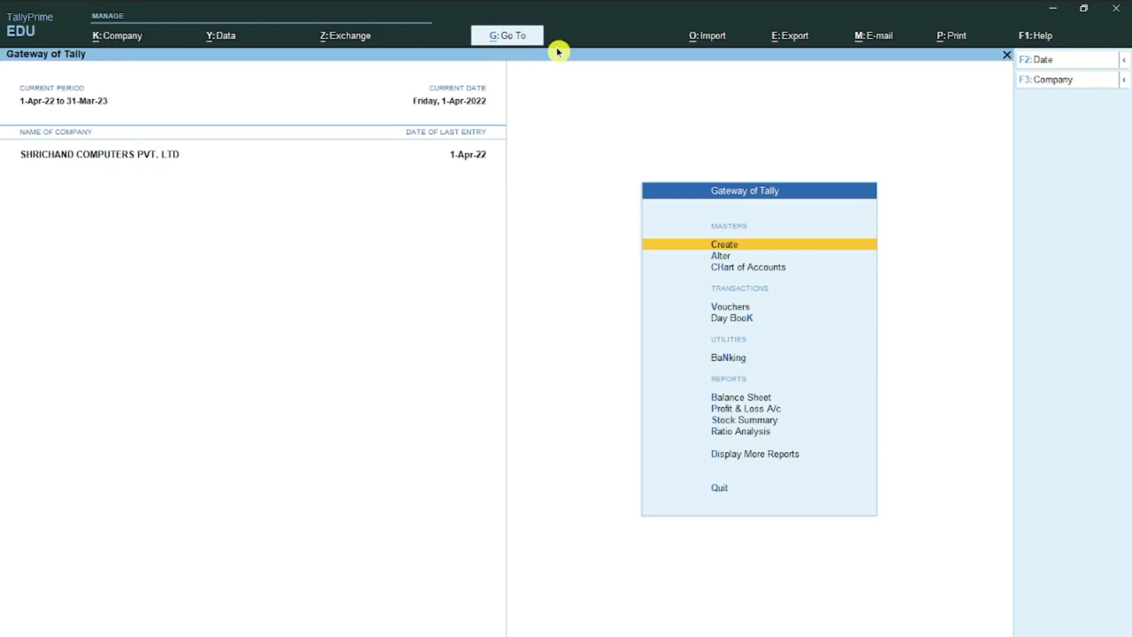
pyautogui.hotkey('alt', 'g')
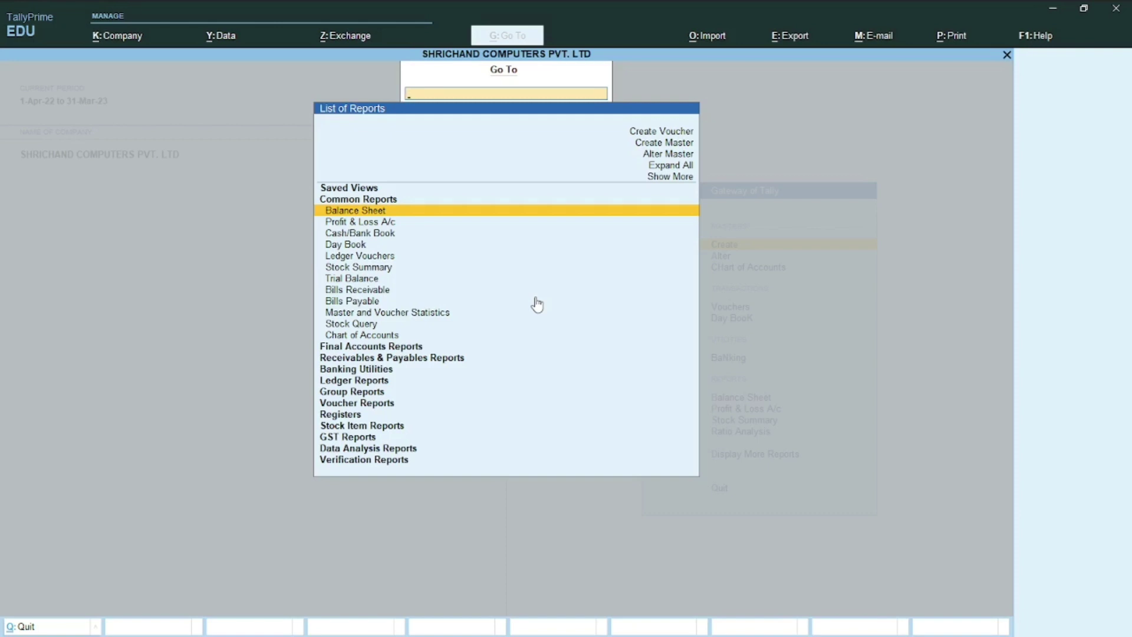
# Step: Dismiss the Go To report list, reopening and closing it once more
pyautogui.press('Escape')
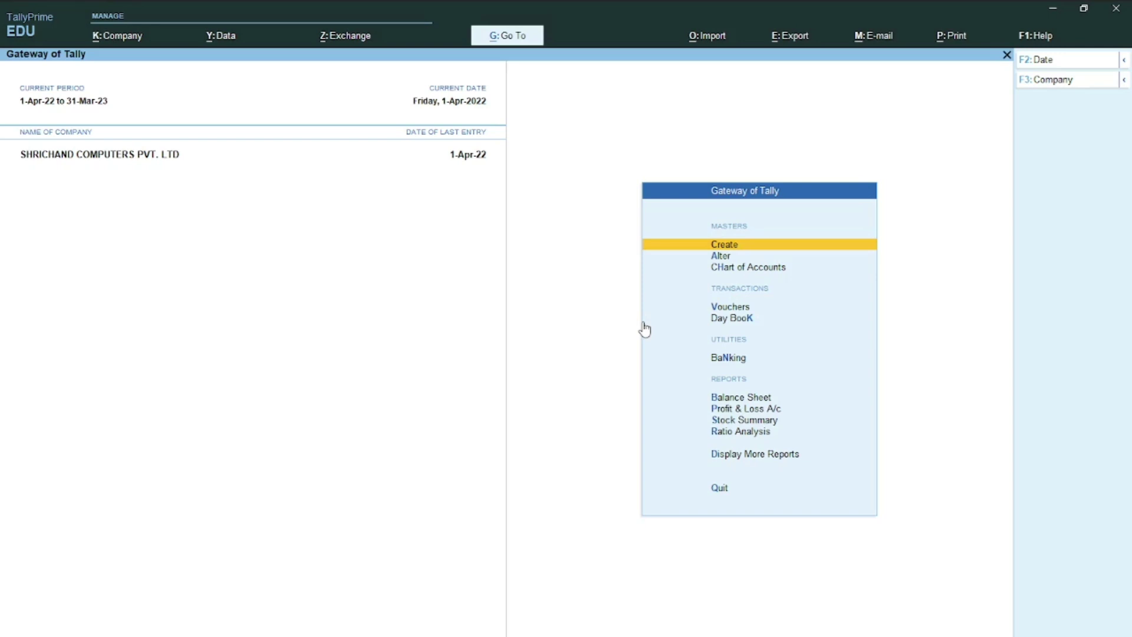
pyautogui.hotkey('alt', 'g')
pyautogui.press('Escape')
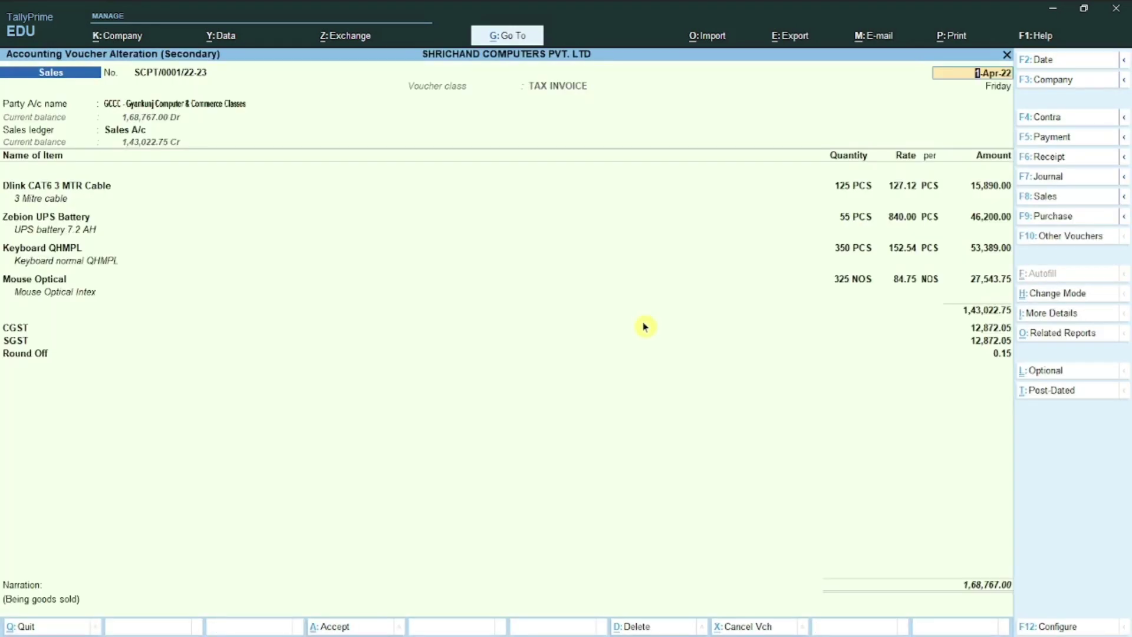
# Step: Step through the sales voucher's dispatch, order, delivery-terms and buyer fields, then call up Go To
pyautogui.press('Return')
pyautogui.press('Return')
pyautogui.press('Return')
pyautogui.press('Return')
pyautogui.press('Return')
pyautogui.press('Return')
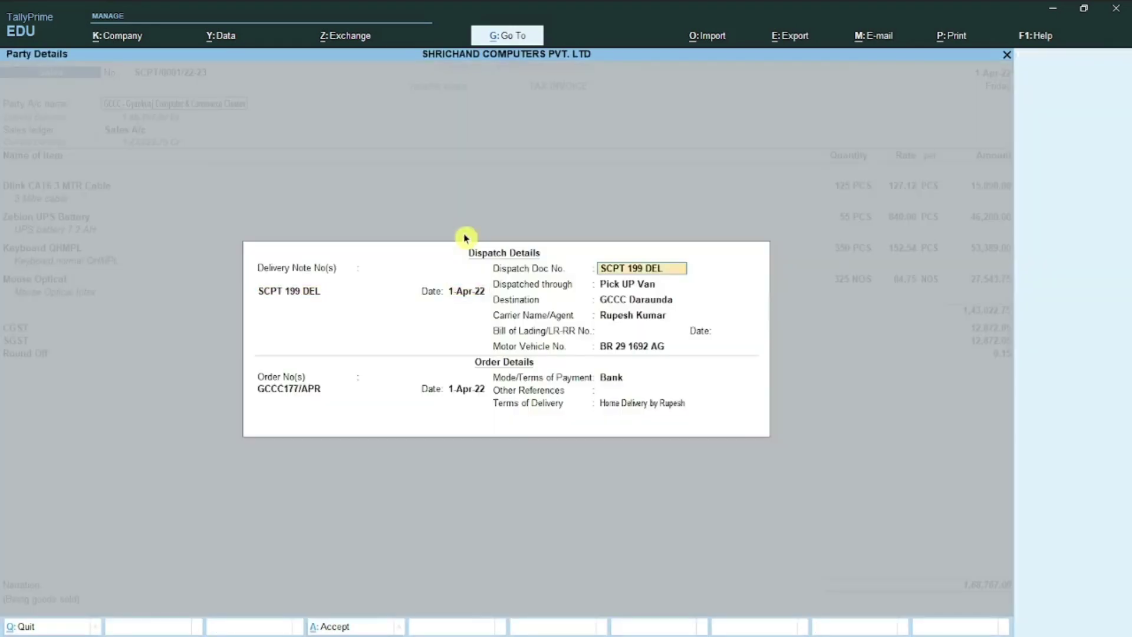
pyautogui.press('Return')
pyautogui.press('Return')
pyautogui.press('Return')
pyautogui.press('Return')
pyautogui.press('Return')
pyautogui.press('Return')
pyautogui.press('Return')
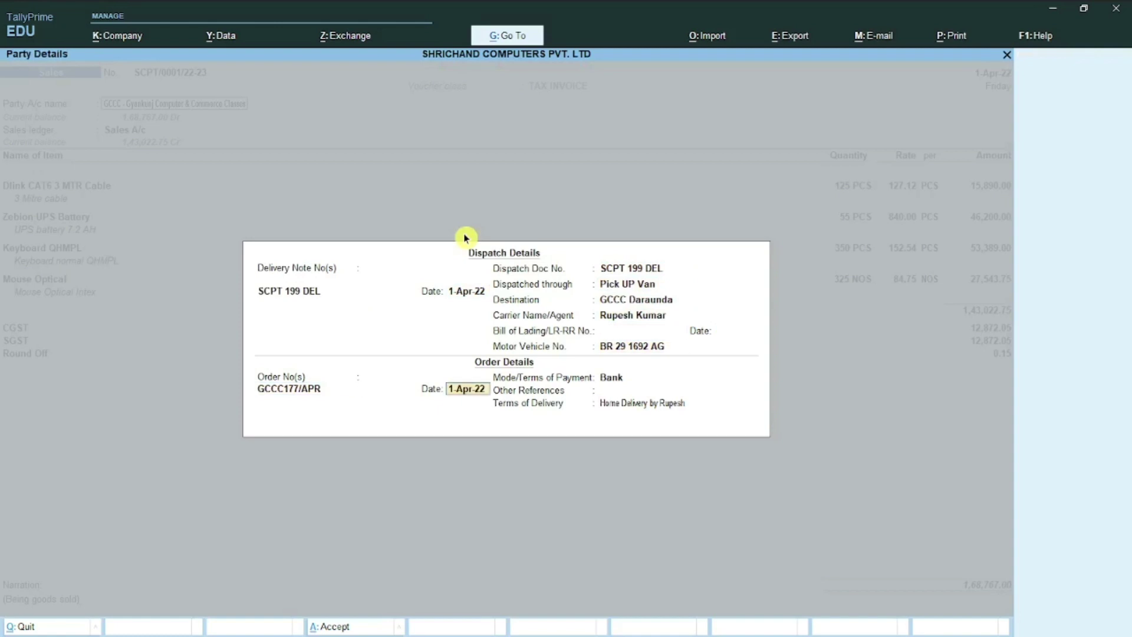
pyautogui.press('Return')
pyautogui.press('Return')
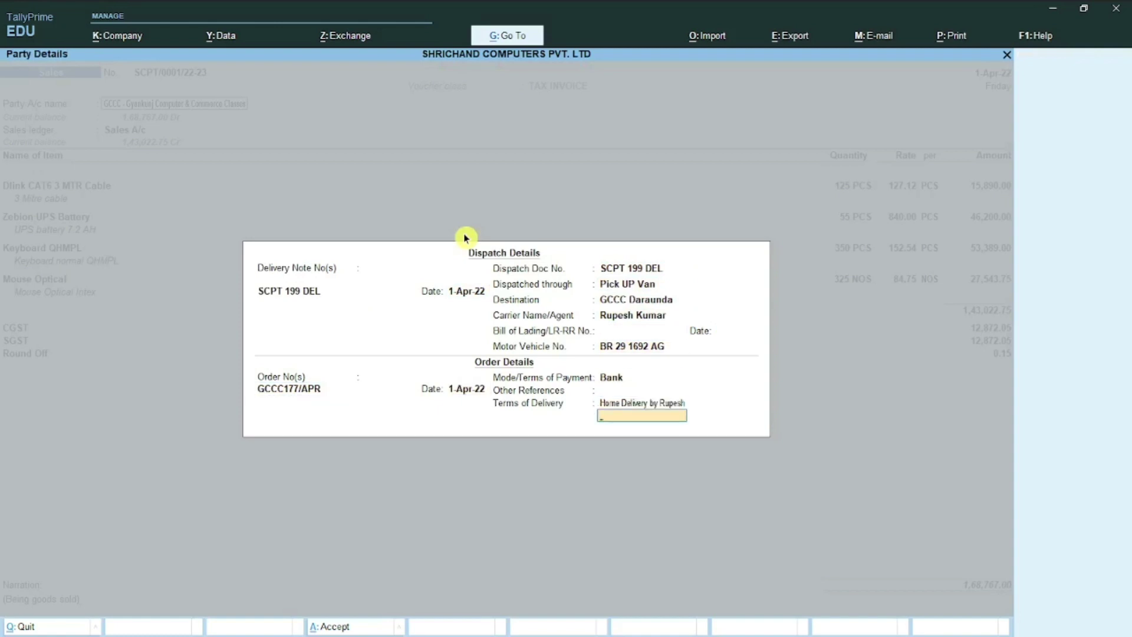
pyautogui.press('Return')
pyautogui.press('Return')
pyautogui.press('Return')
pyautogui.press('Return')
pyautogui.press('Return')
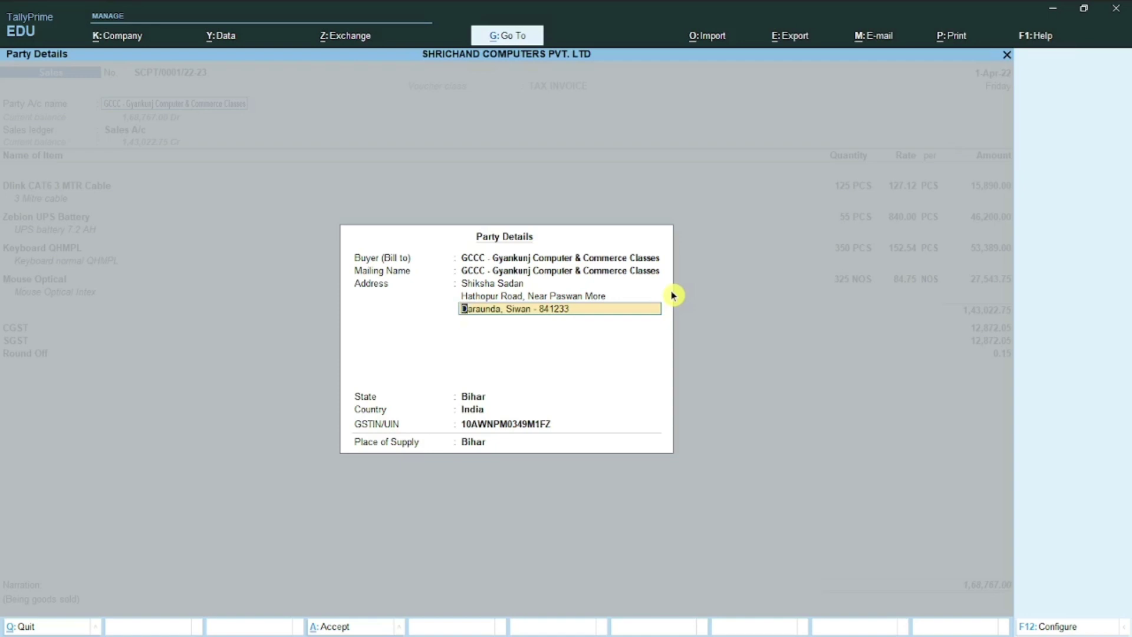
pyautogui.hotkey('alt', 'g')
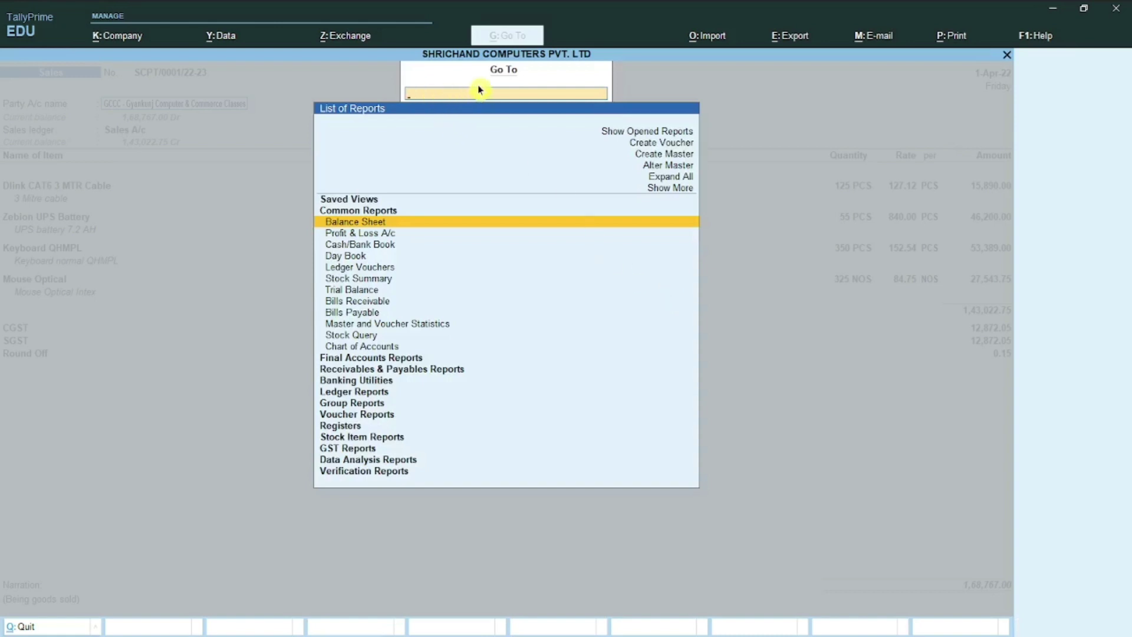
# Step: Open the Trial Balance from Go To and switch it to detailed view
pyautogui.write('Trial')
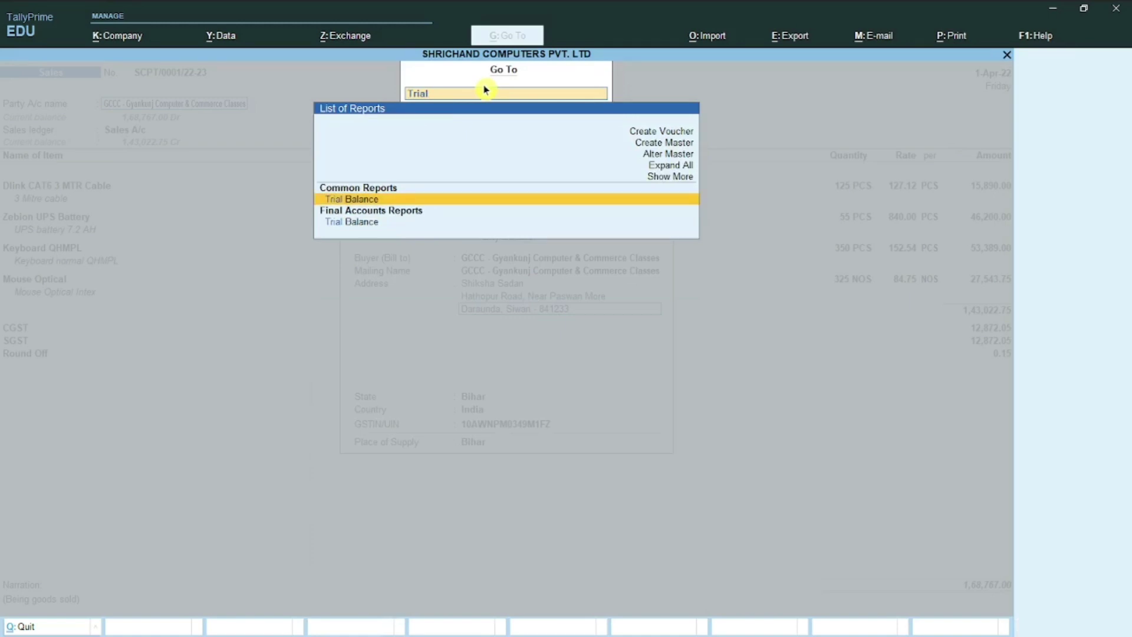
pyautogui.press('Return')
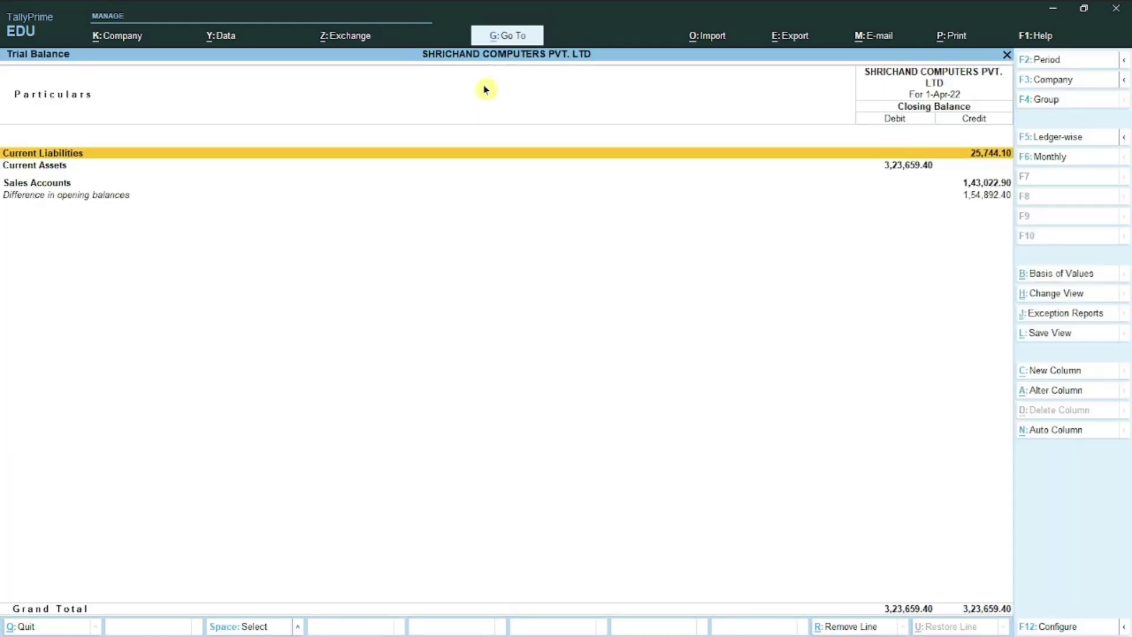
pyautogui.hotkey('alt', 'F5')
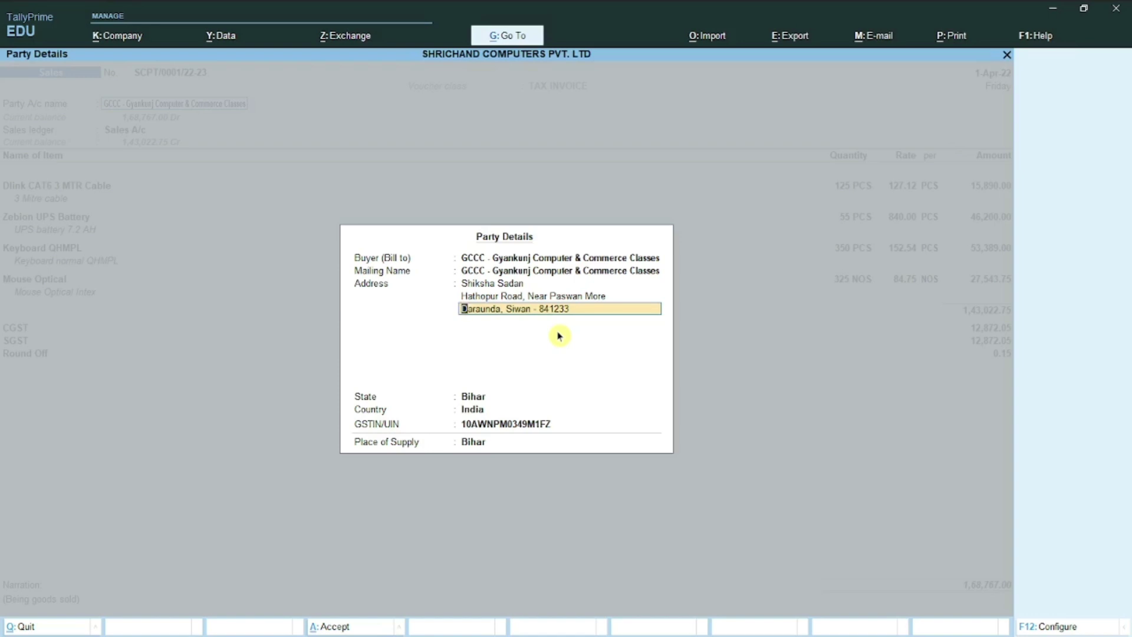
# Step: Back out of Party Details and the sales voucher without saving, heading to the Day Book
pyautogui.hotkey('alt', 'g')
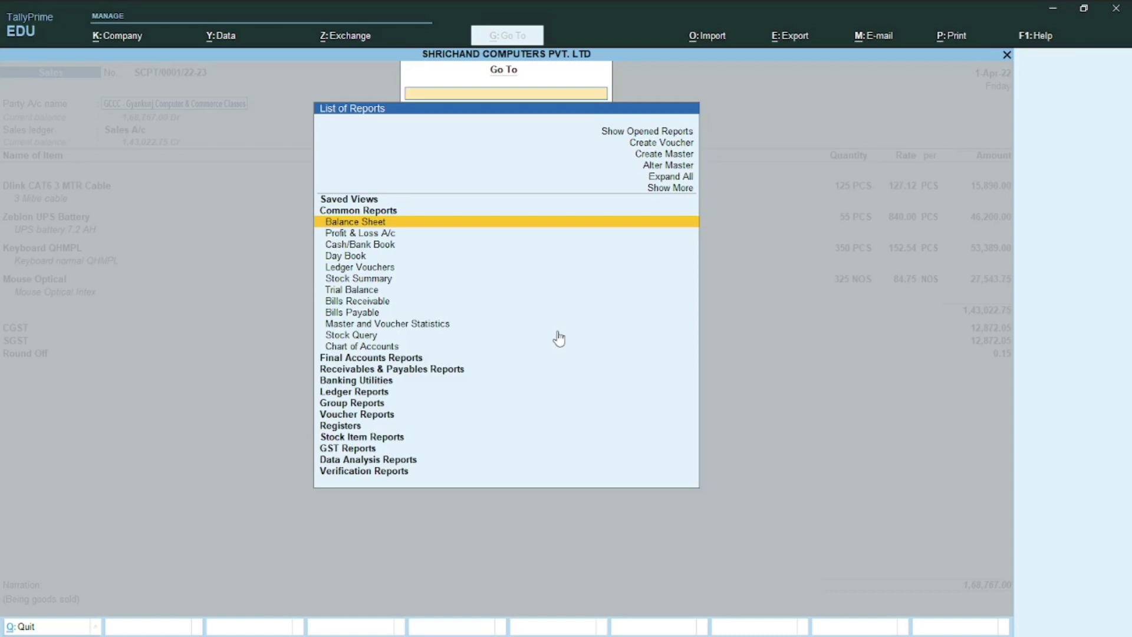
pyautogui.press('Down')
pyautogui.press('Down')
pyautogui.press('Down')
pyautogui.press('Down')
pyautogui.press('Down')
pyautogui.press('Down')
pyautogui.press('Down')
pyautogui.press('Down')
pyautogui.press('Down')
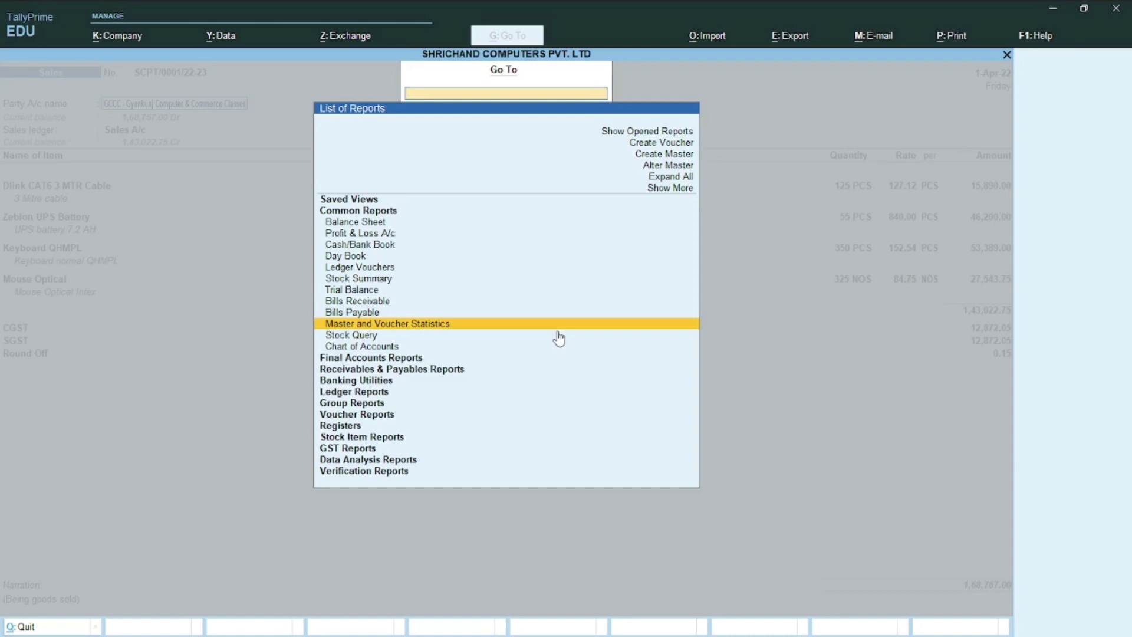
pyautogui.click(559, 339)
pyautogui.press('Escape')
pyautogui.press('y')
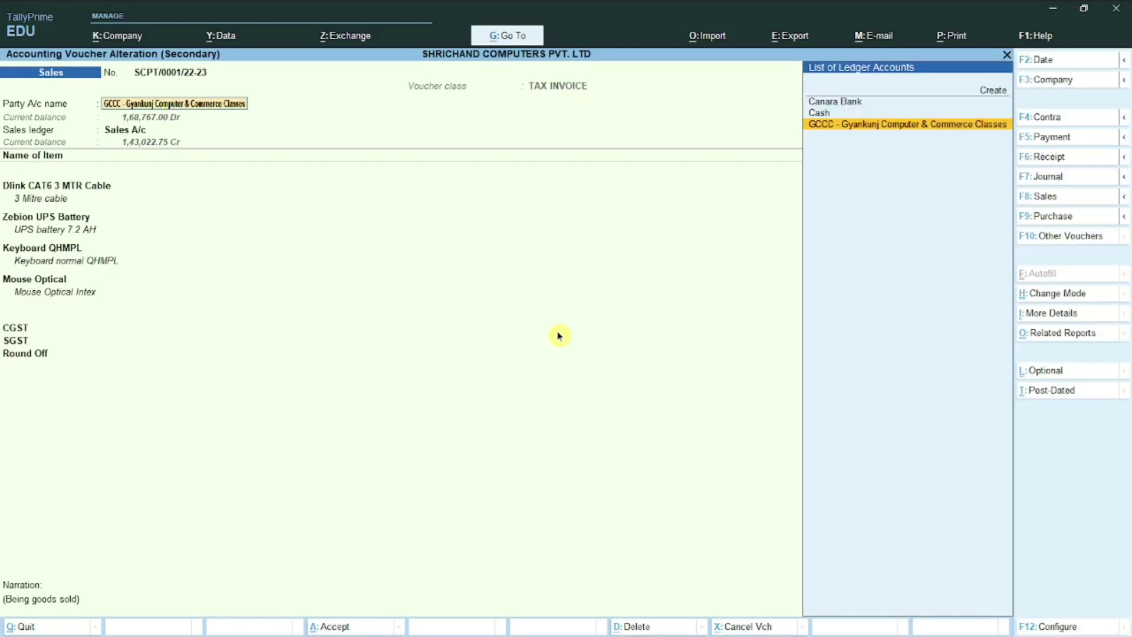
pyautogui.press('Escape')
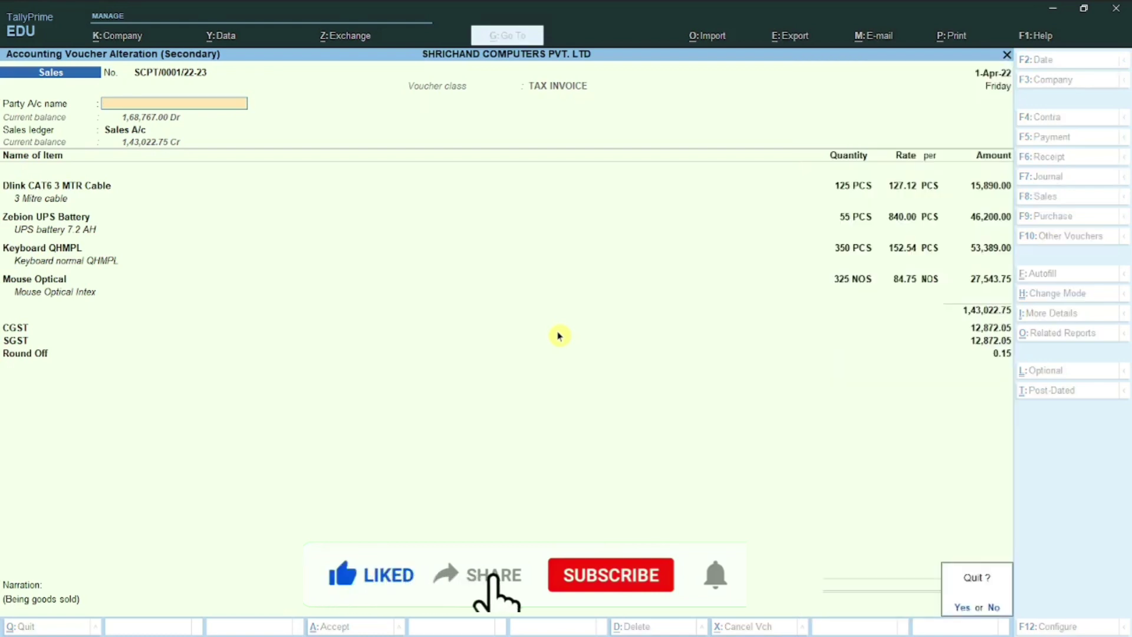
# Step: Confirm quitting the unsaved voucher, close the Day Book and open the Company menu
pyautogui.press('y')
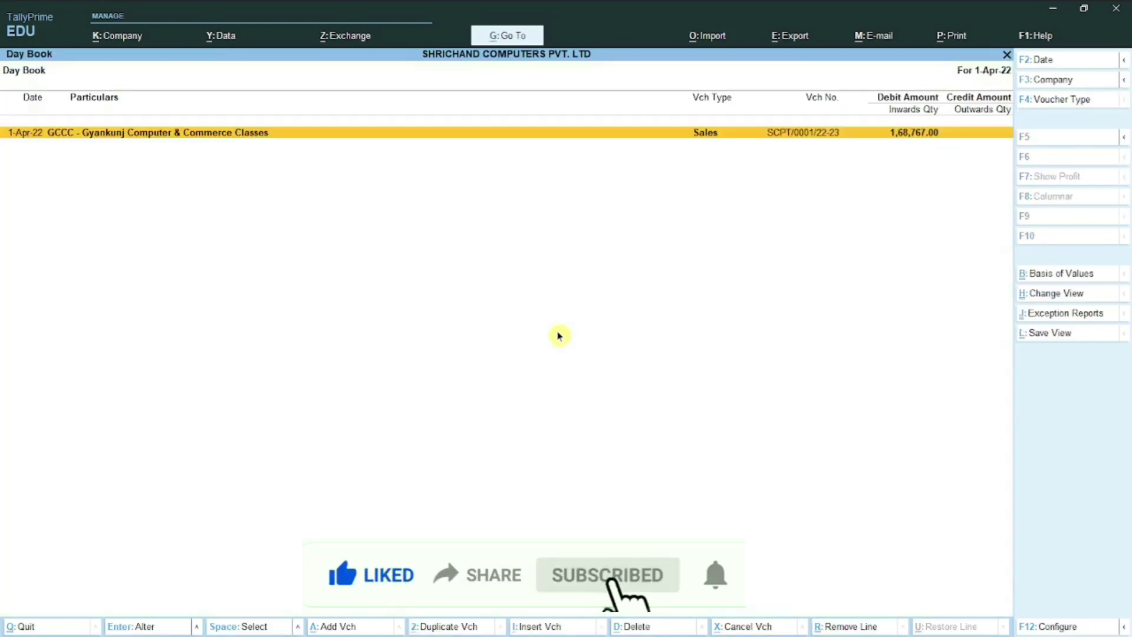
pyautogui.press('Escape')
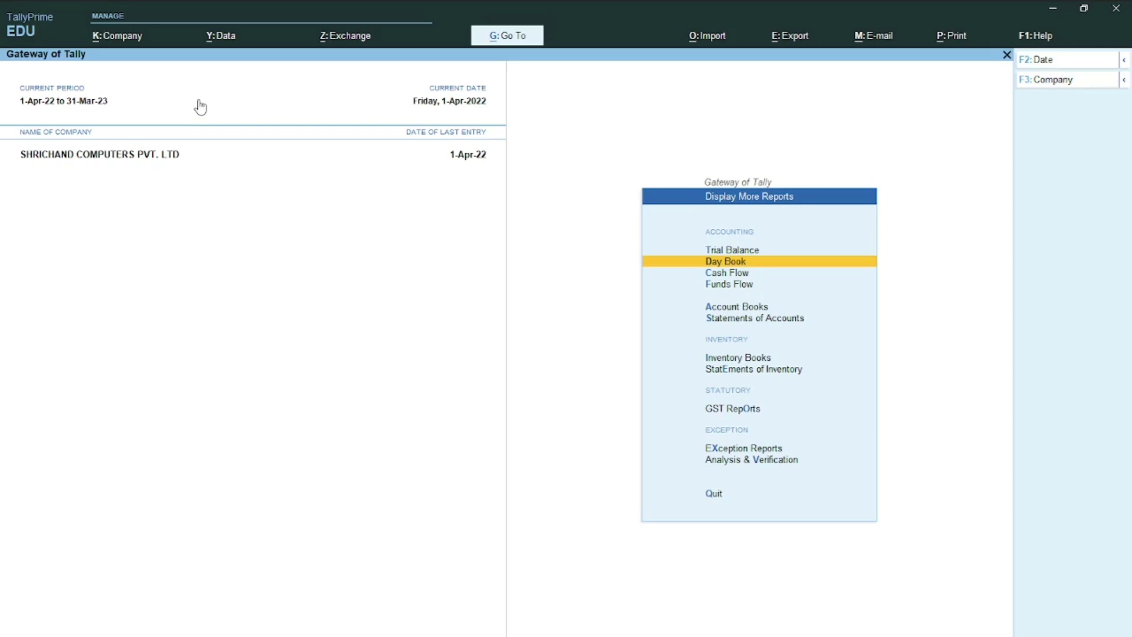
pyautogui.hotkey('alt', 'k')
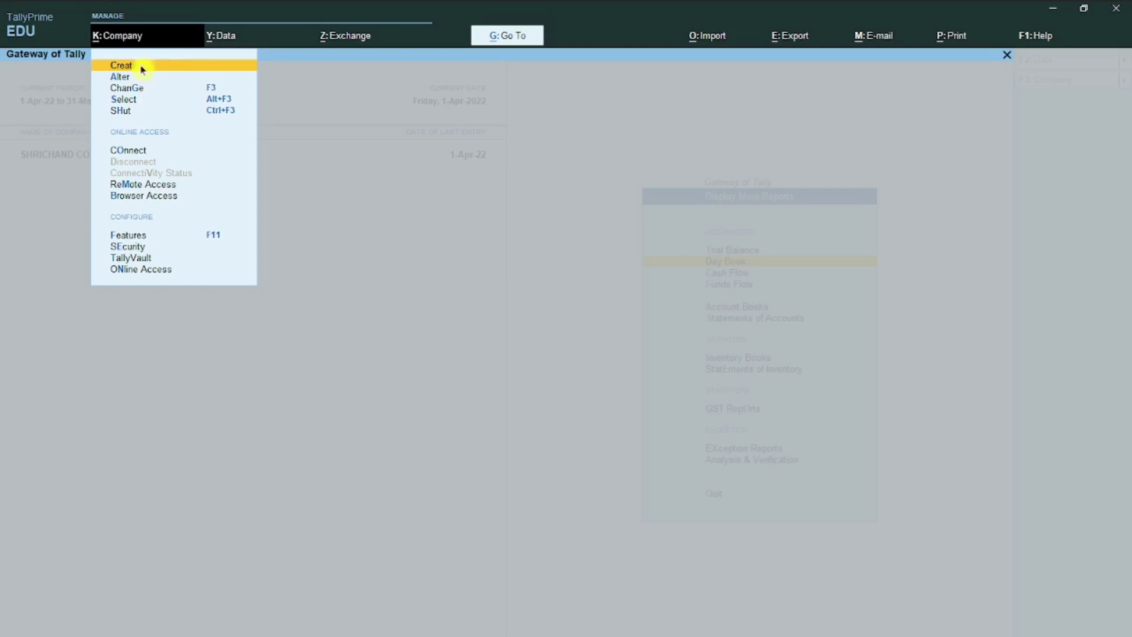
# Step: Choose Create in the Company menu to get a blank Company Creation form
pyautogui.press('Down')
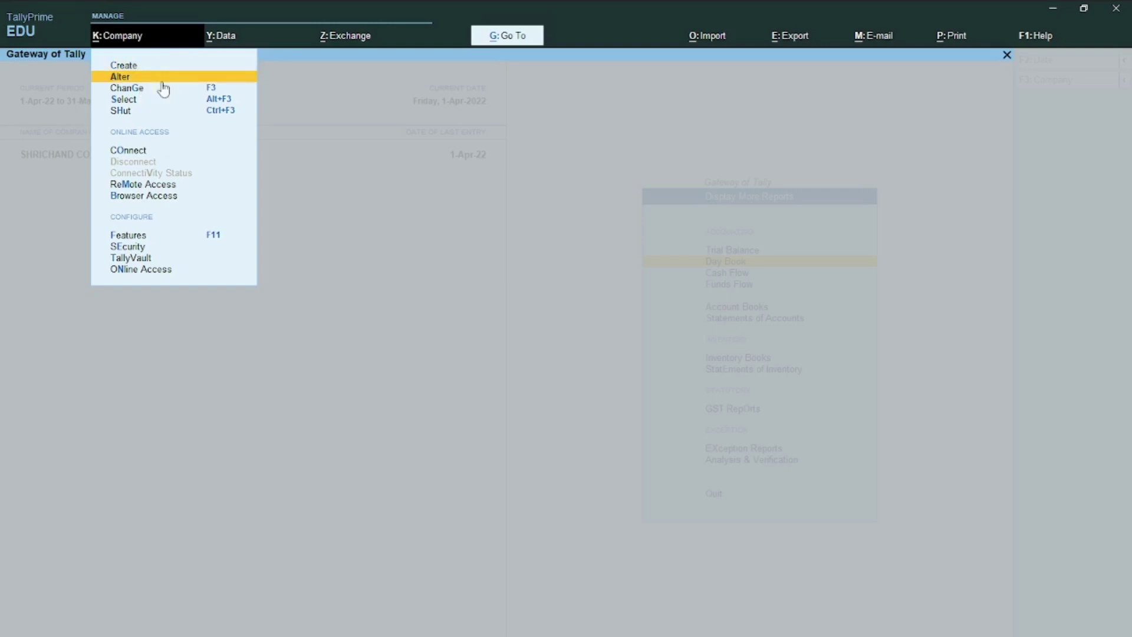
pyautogui.press('Down')
pyautogui.press('Down')
pyautogui.press('Down')
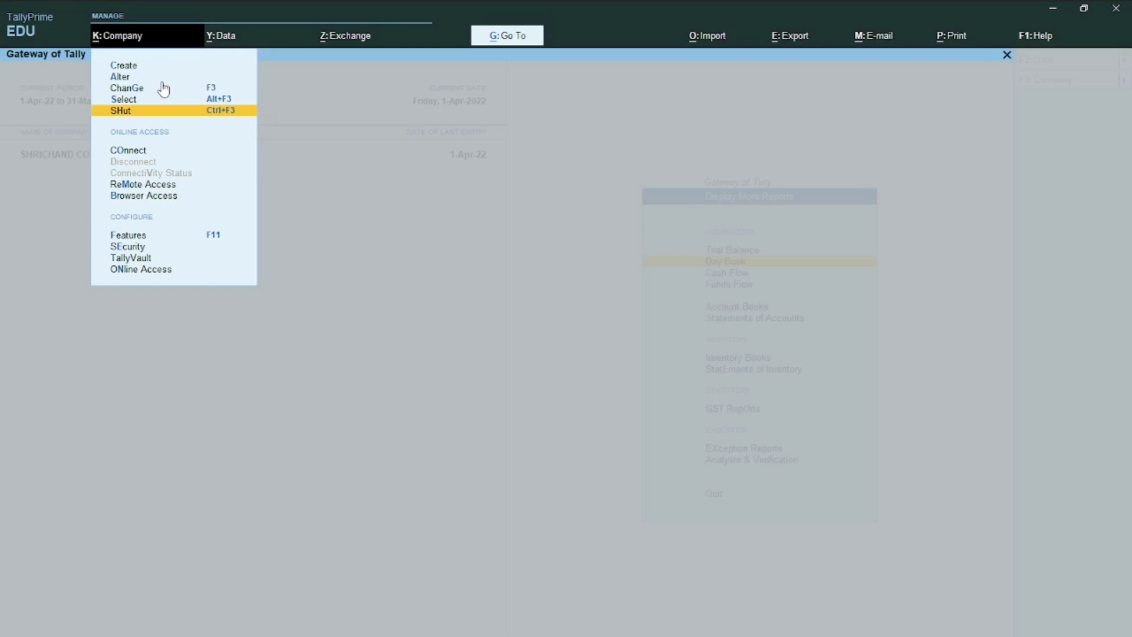
pyautogui.press('Up')
pyautogui.press('Up')
pyautogui.press('Up')
pyautogui.press('Up')
pyautogui.press('Up')
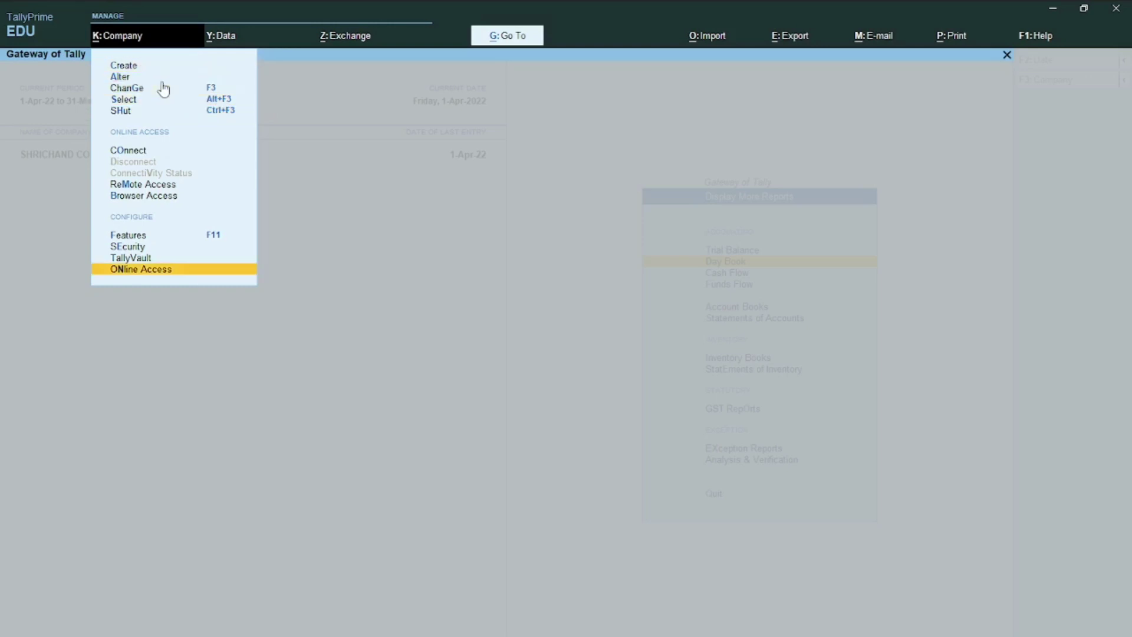
pyautogui.press('Down')
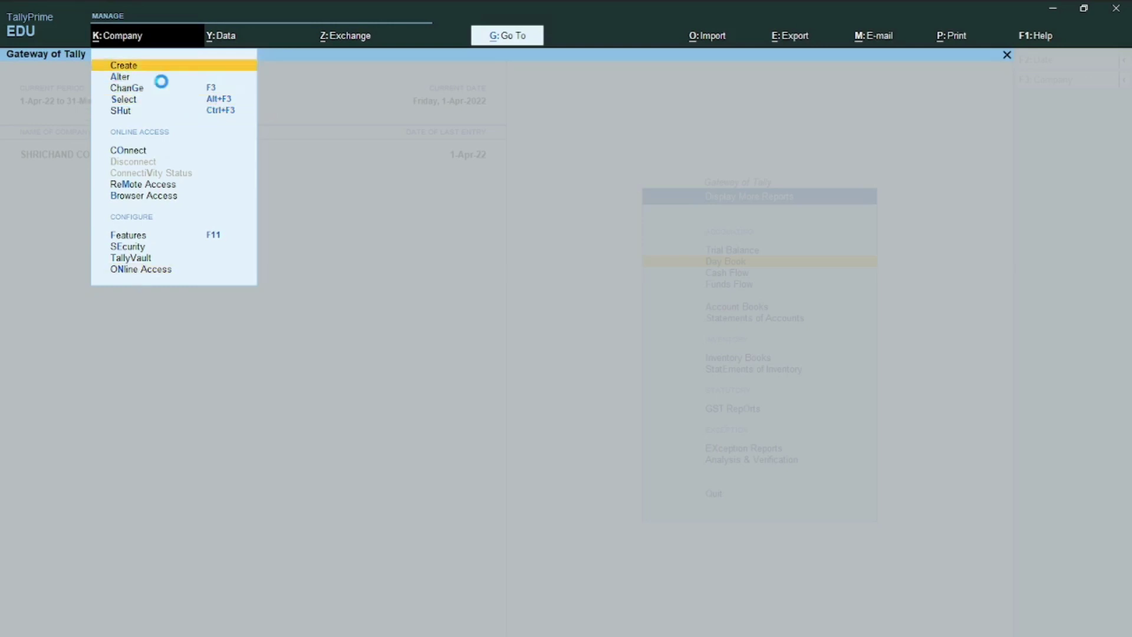
pyautogui.press('Return')
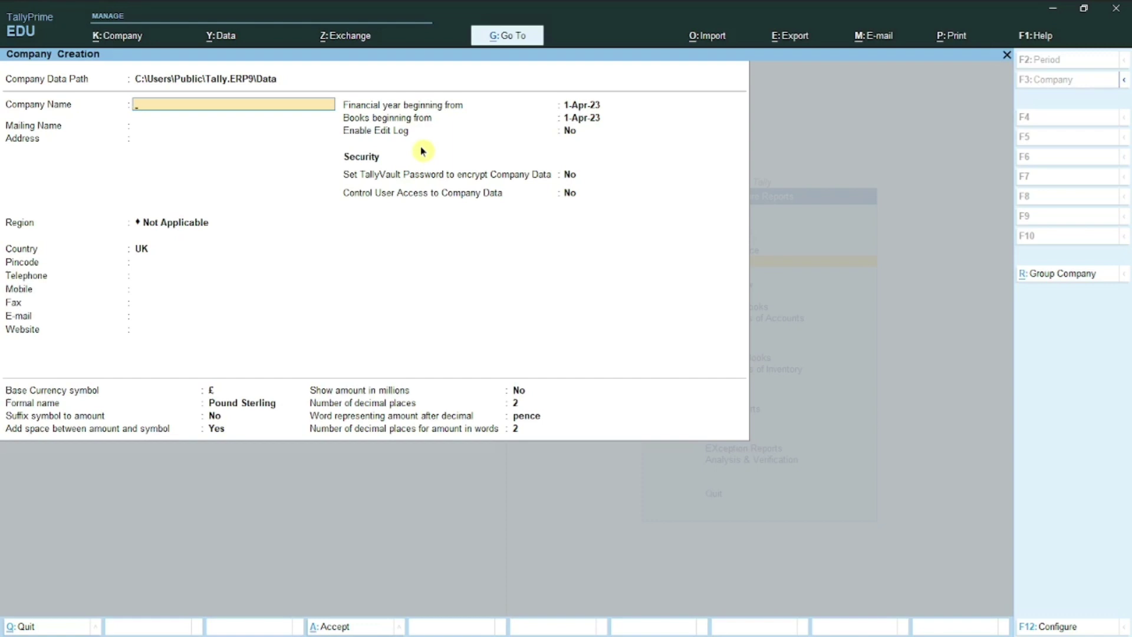
# Step: Enter the company name 'GCCC COMPUTER CLASSES'
pyautogui.write('G')
pyautogui.press('BackSpace')
pyautogui.press('BackSpace')
pyautogui.press('BackSpace')
pyautogui.write('G')
pyautogui.press('BackSpace')
pyautogui.write('GCCC COMPUTER CLAS')
pyautogui.write('SED')
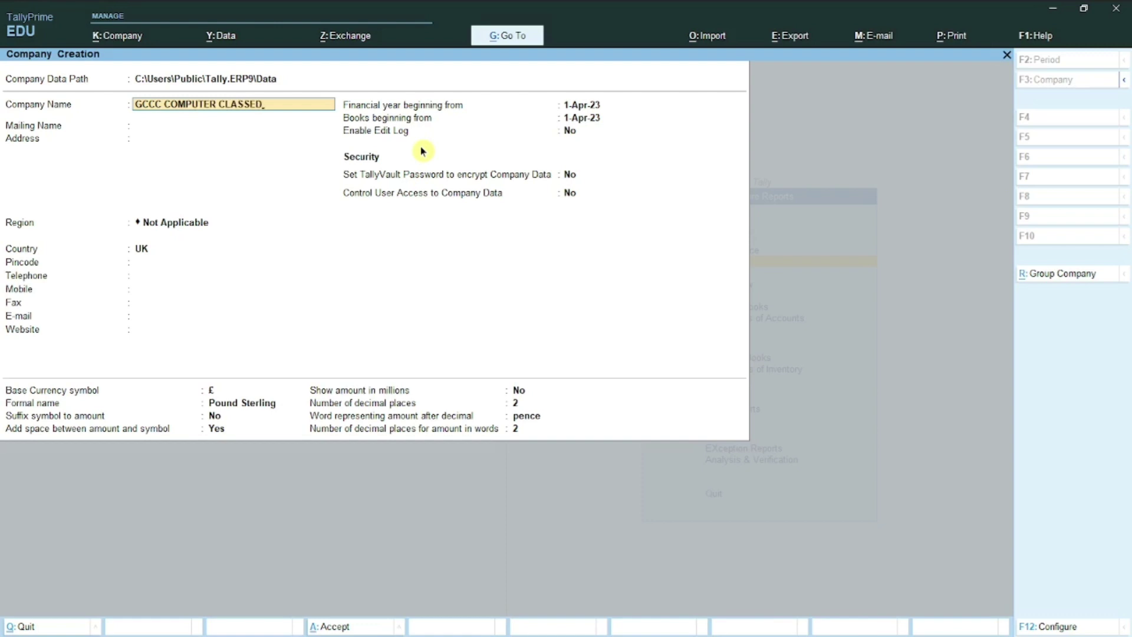
pyautogui.press('BackSpace')
pyautogui.write('S')
pyautogui.press('Return')
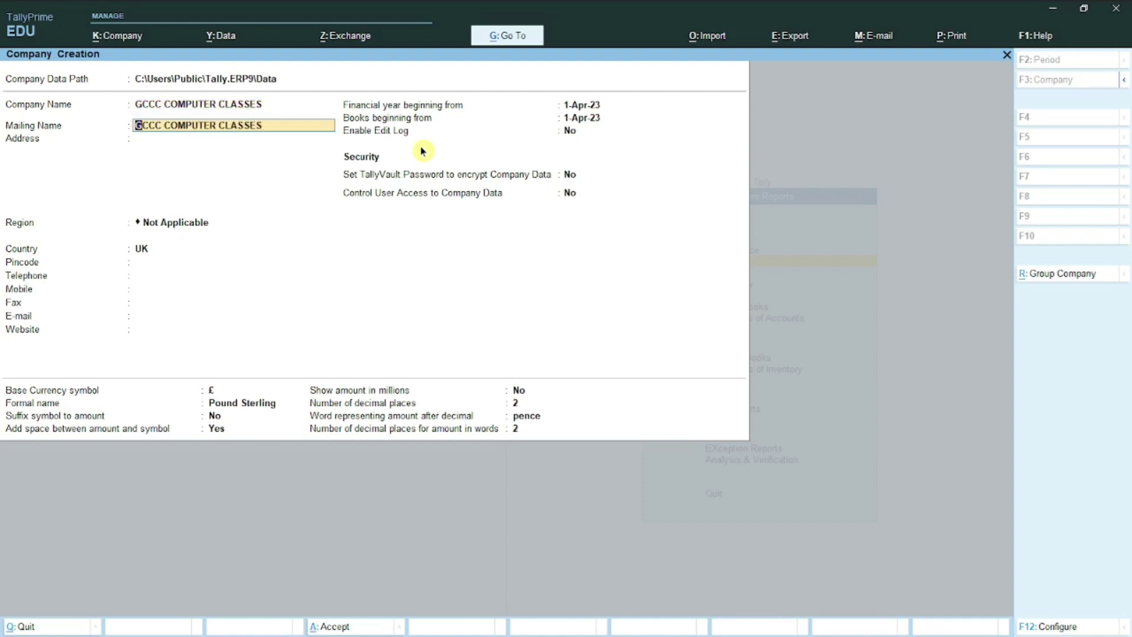
# Step: Keep the matching mailing name and fill in the company's address line
pyautogui.press('Return')
pyautogui.write('DARAUNDA')
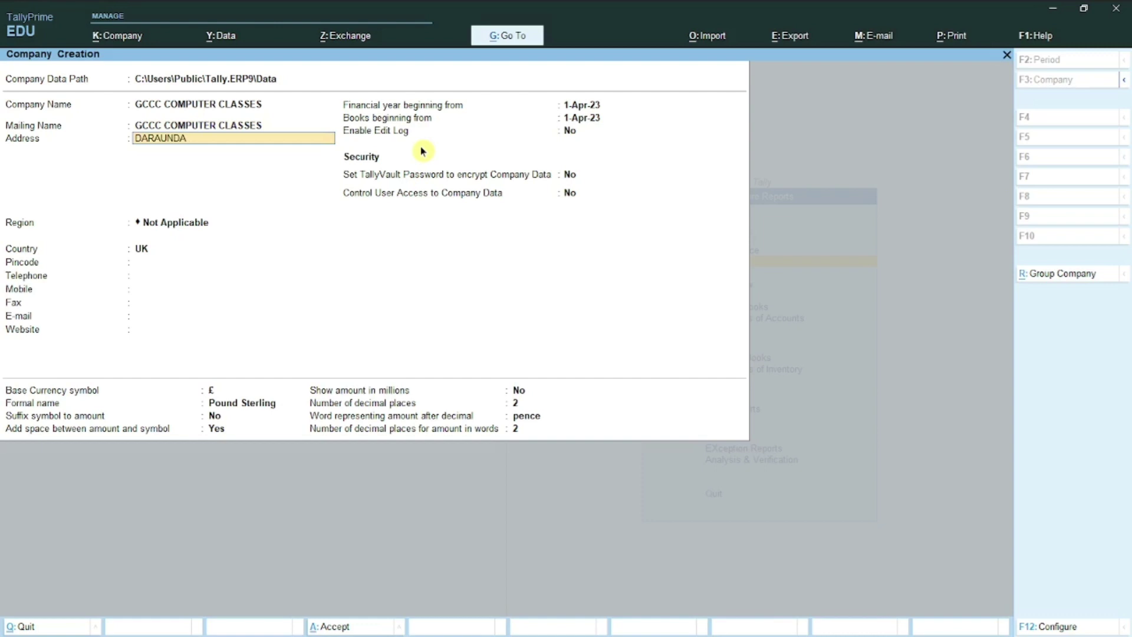
pyautogui.write(', SIWAN')
pyautogui.press('Return')
pyautogui.press('Return')
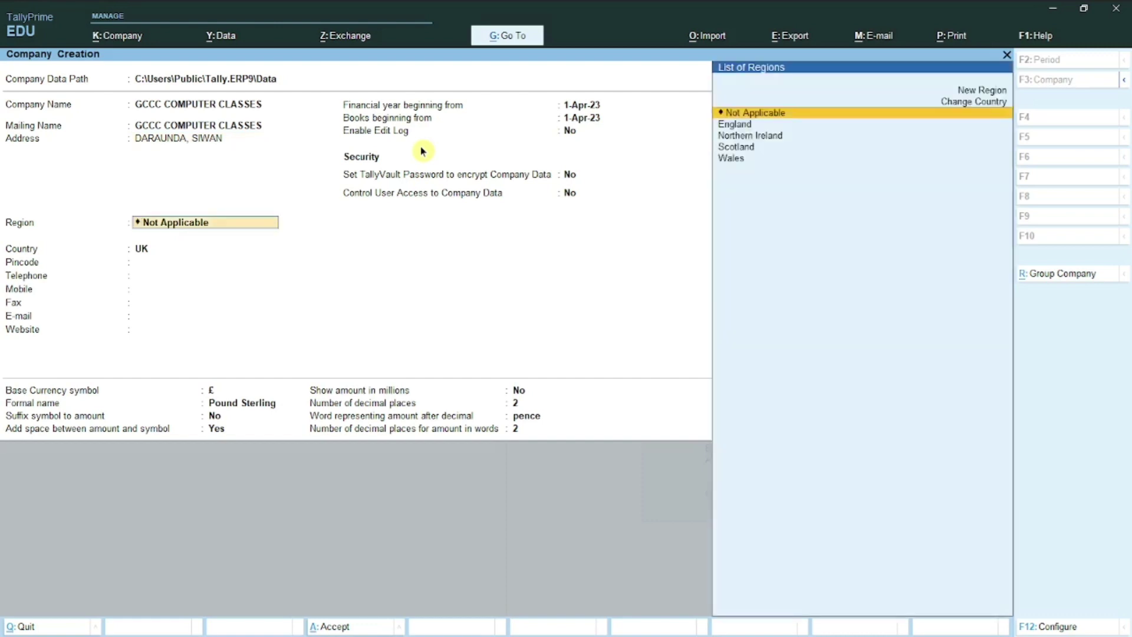
# Step: Leave Region as Not Applicable and set the country to India
pyautogui.press('Return')
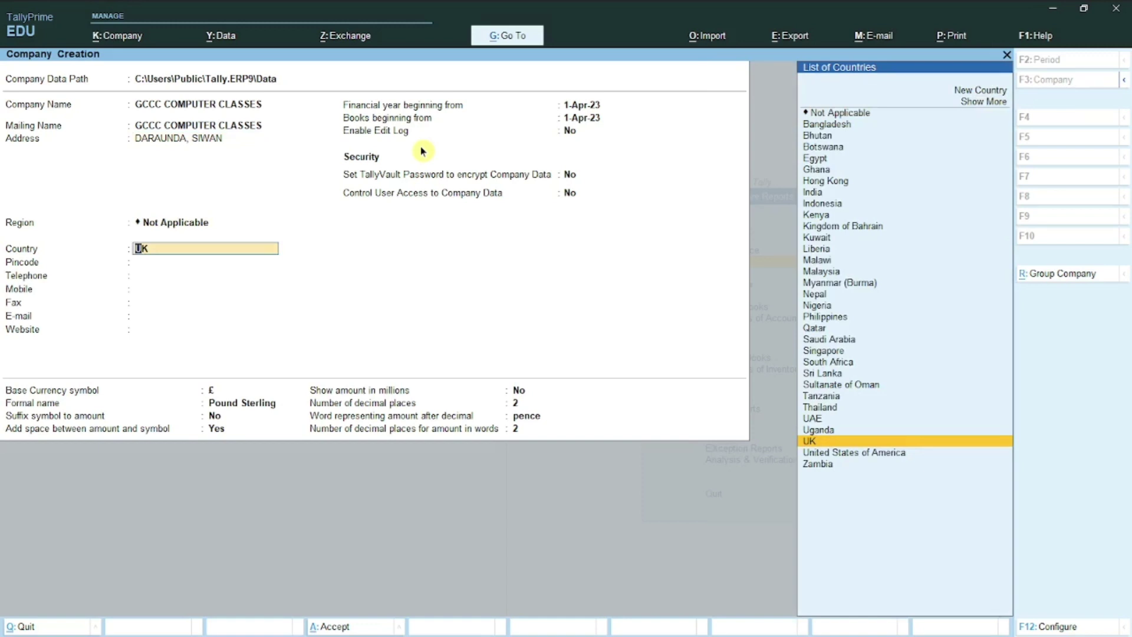
pyautogui.write('IN')
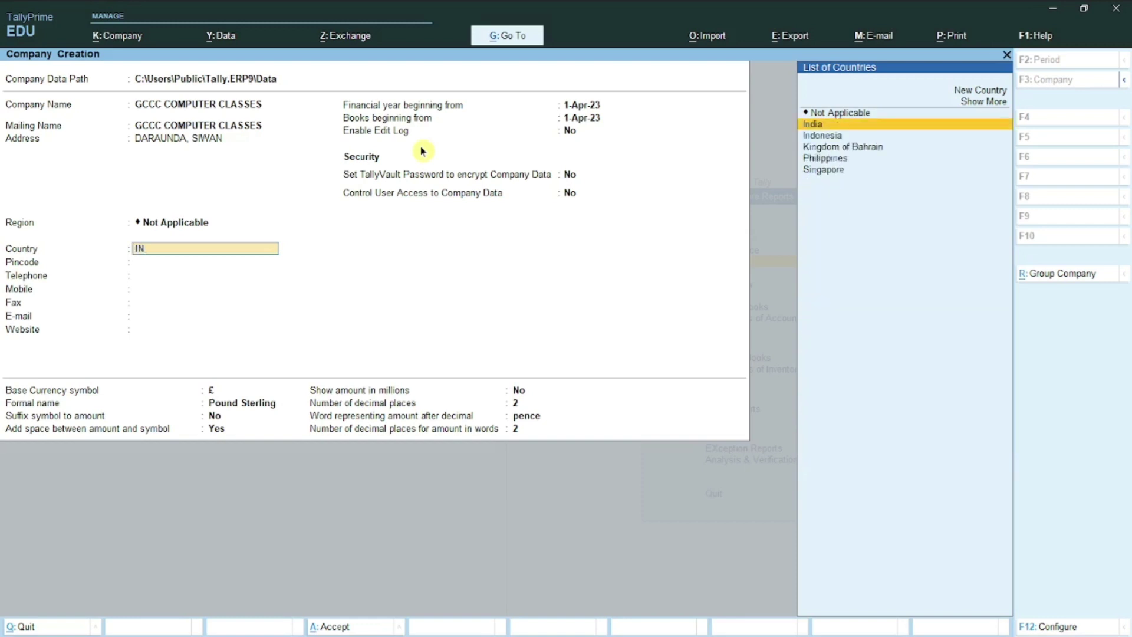
pyautogui.press('Return')
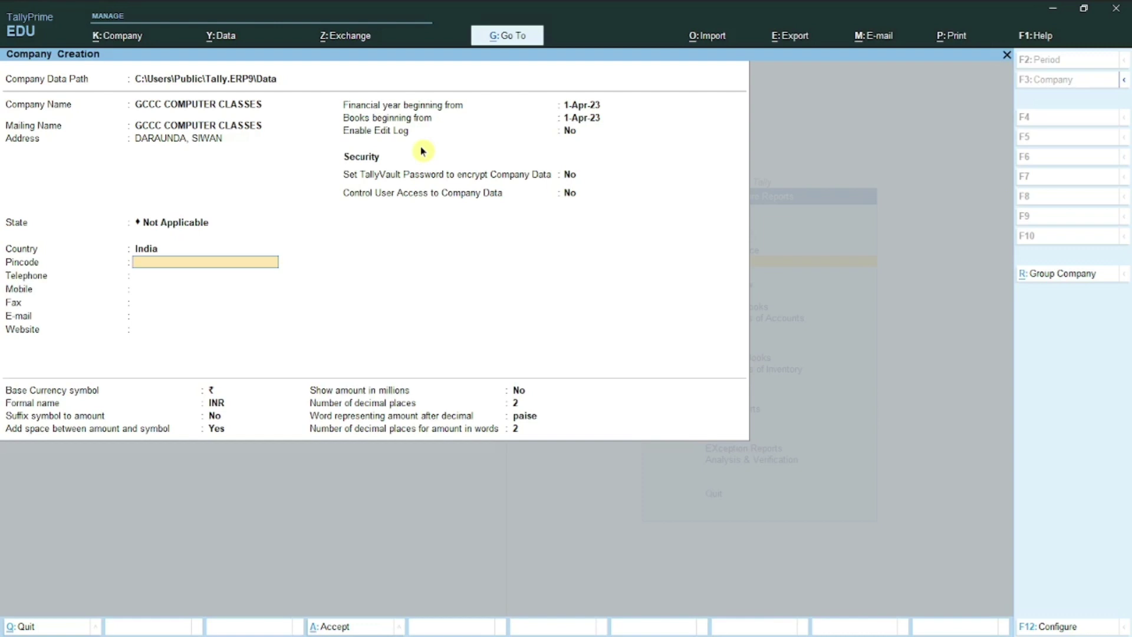
# Step: Set the state to Bihar and move past the pincode to telephone
pyautogui.press('BackSpace')
pyautogui.press('BackSpace')
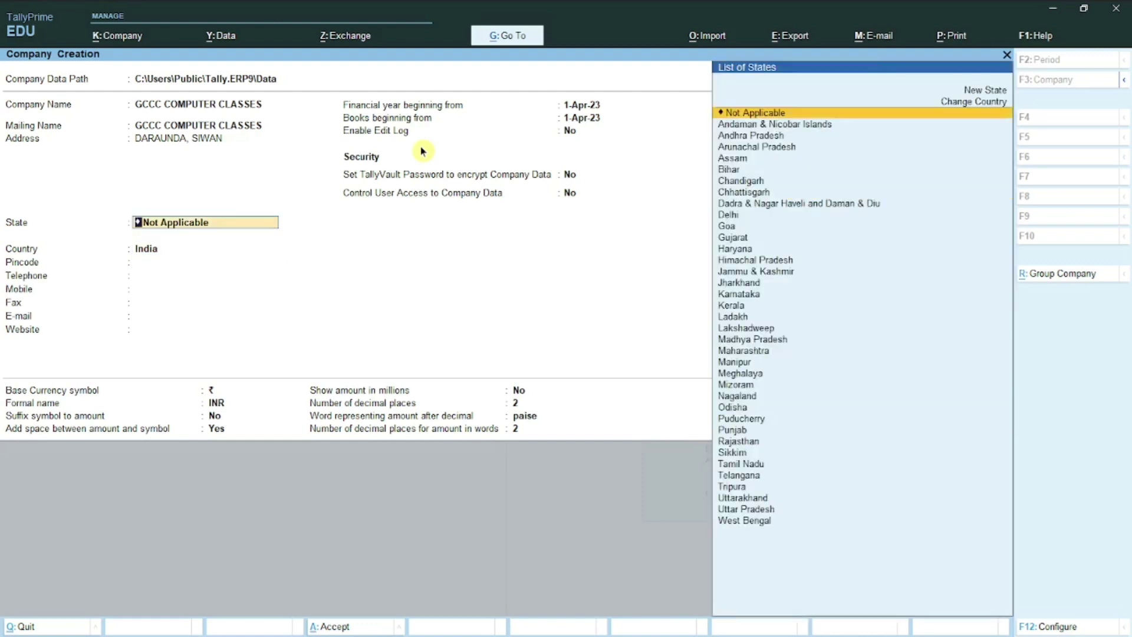
pyautogui.write('BIHA')
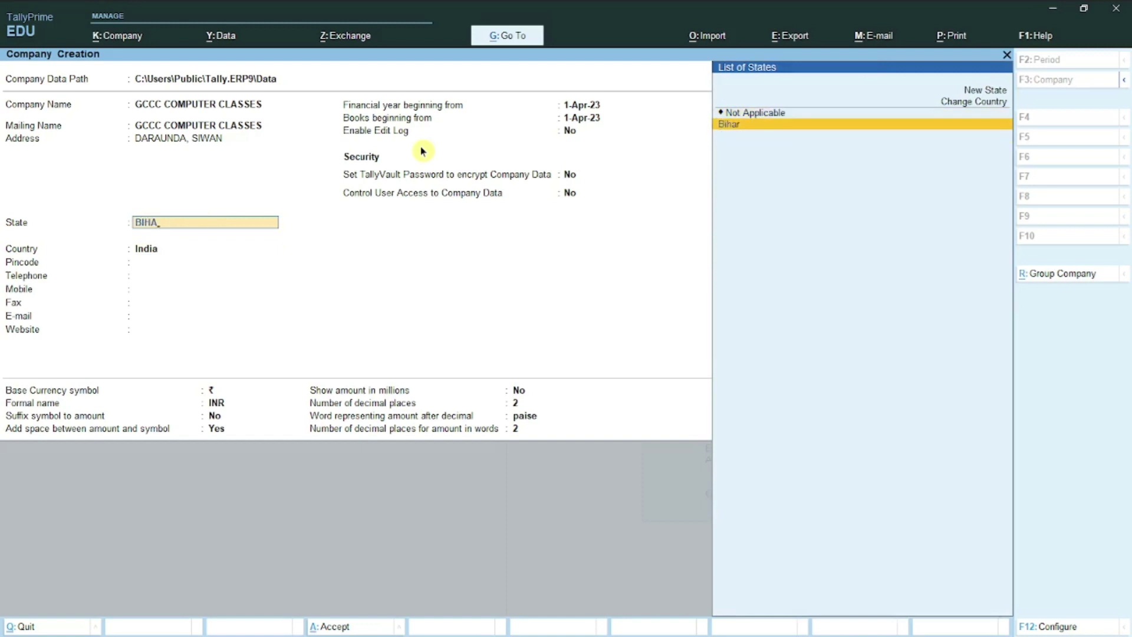
pyautogui.press('Return')
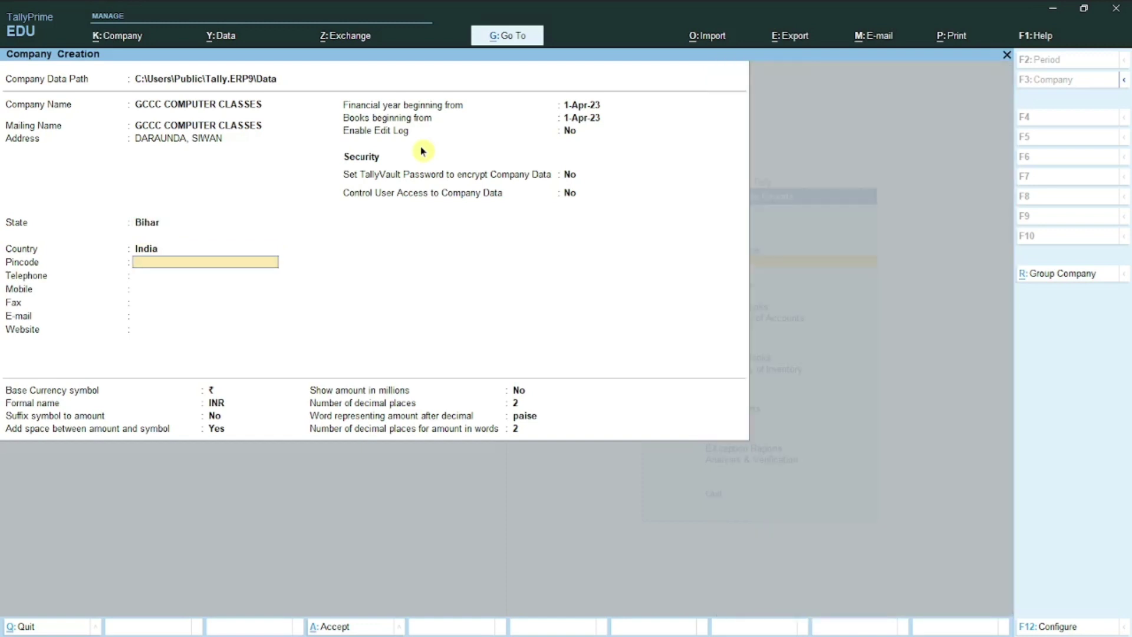
pyautogui.press('Up')
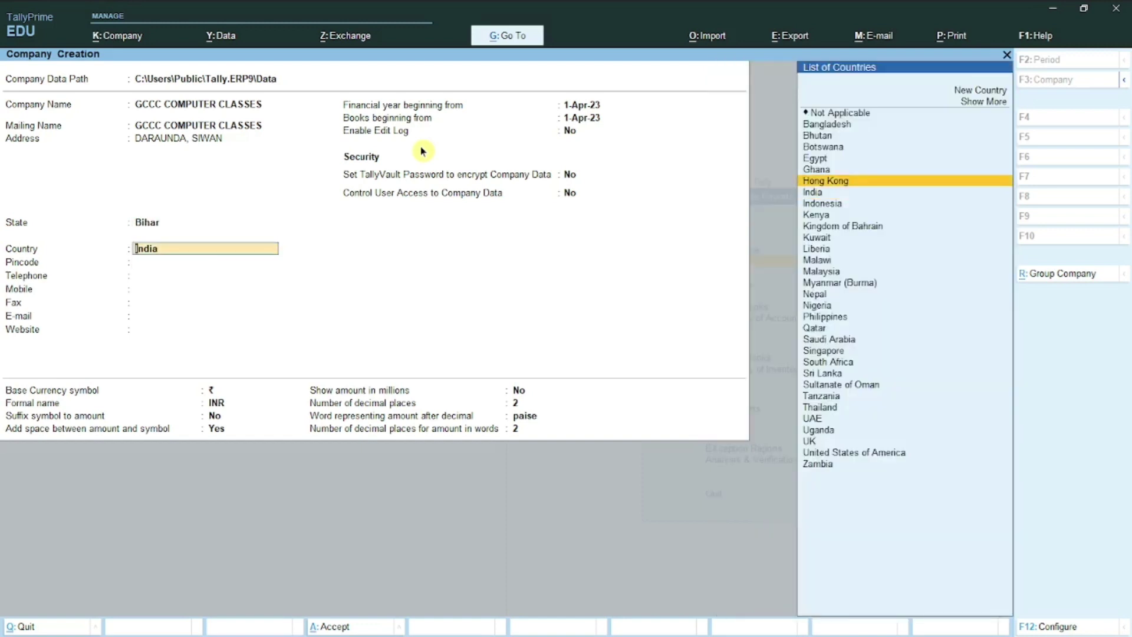
pyautogui.press('Up')
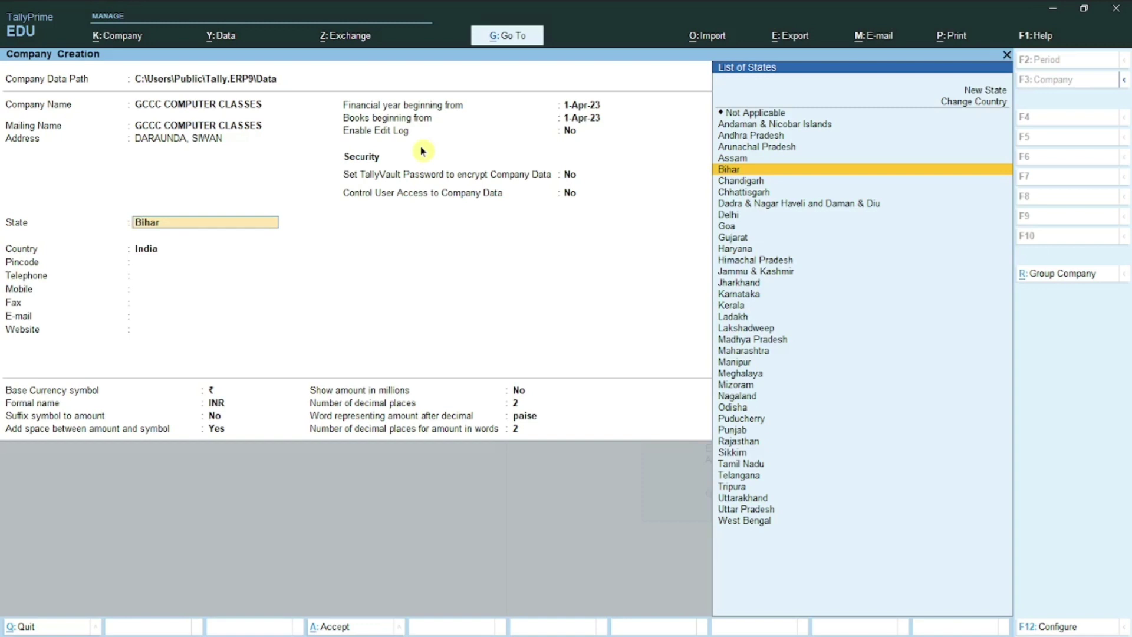
pyautogui.press('Return')
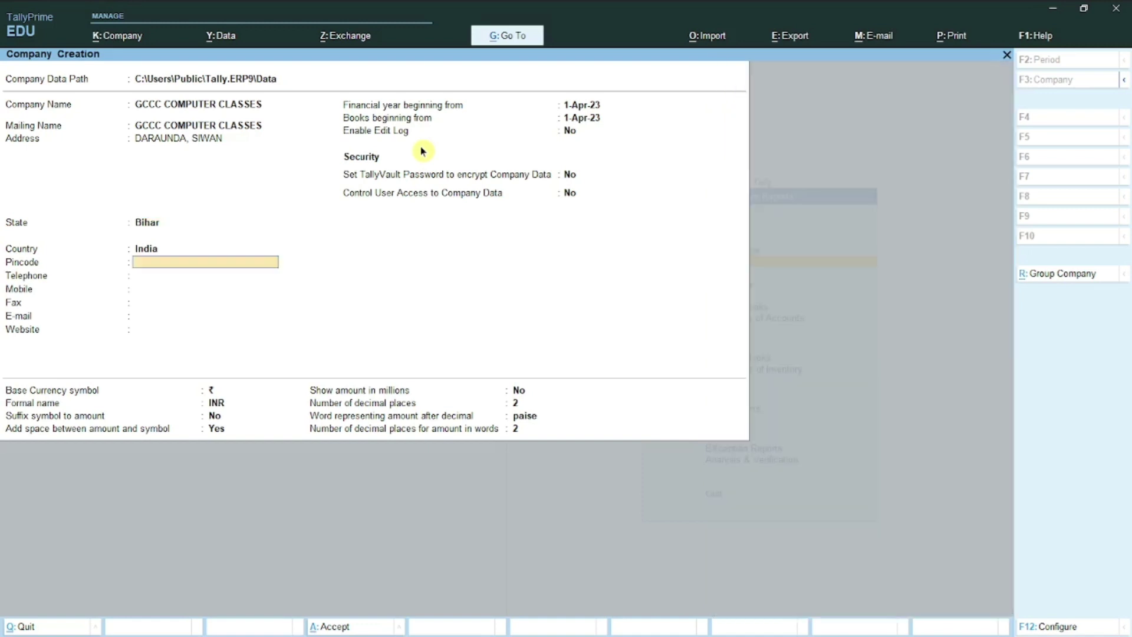
pyautogui.press('Return')
# Step: Enter the company's pincode, telephone and mobile numbers, leaving fax blank
pyautogui.press('BackSpace')
pyautogui.write('841233')
pyautogui.press('Return')
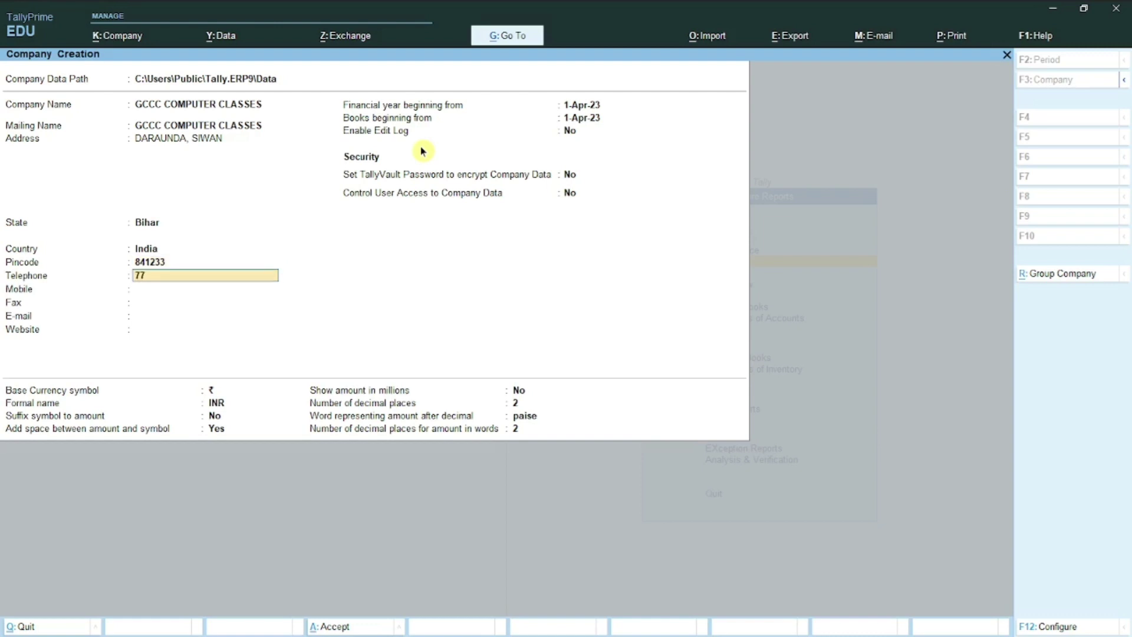
pyautogui.press('Return')
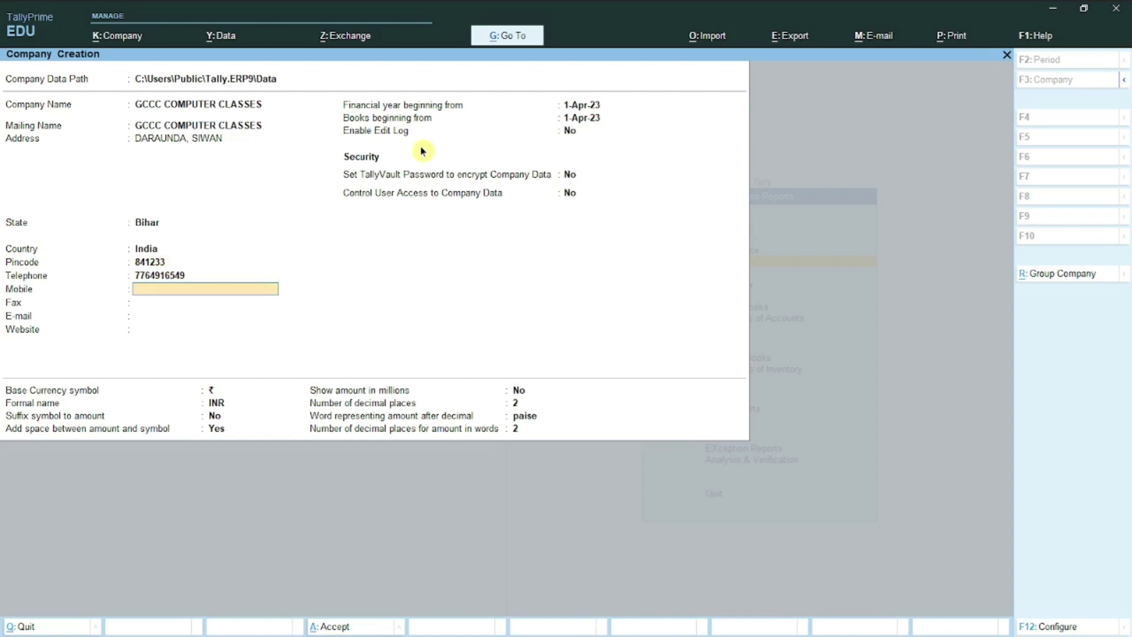
pyautogui.press('Return')
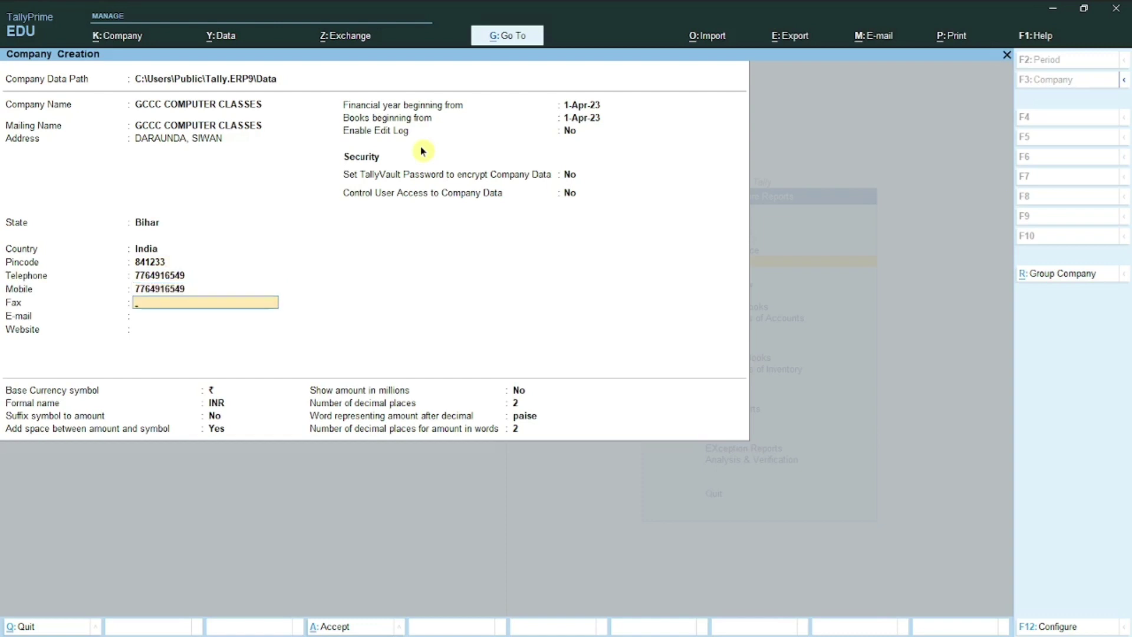
pyautogui.press('Return')
pyautogui.write('GOPAL')
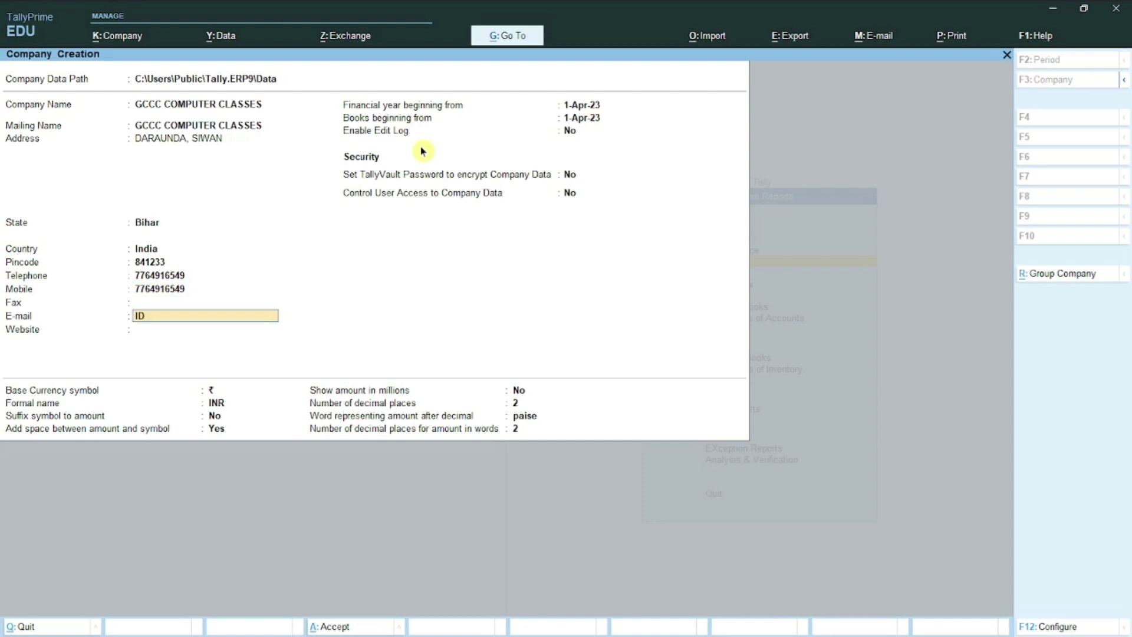
pyautogui.press('BackSpace')
pyautogui.press('BackSpace')
pyautogui.press('BackSpace')
pyautogui.press('BackSpace')
pyautogui.press('BackSpace')
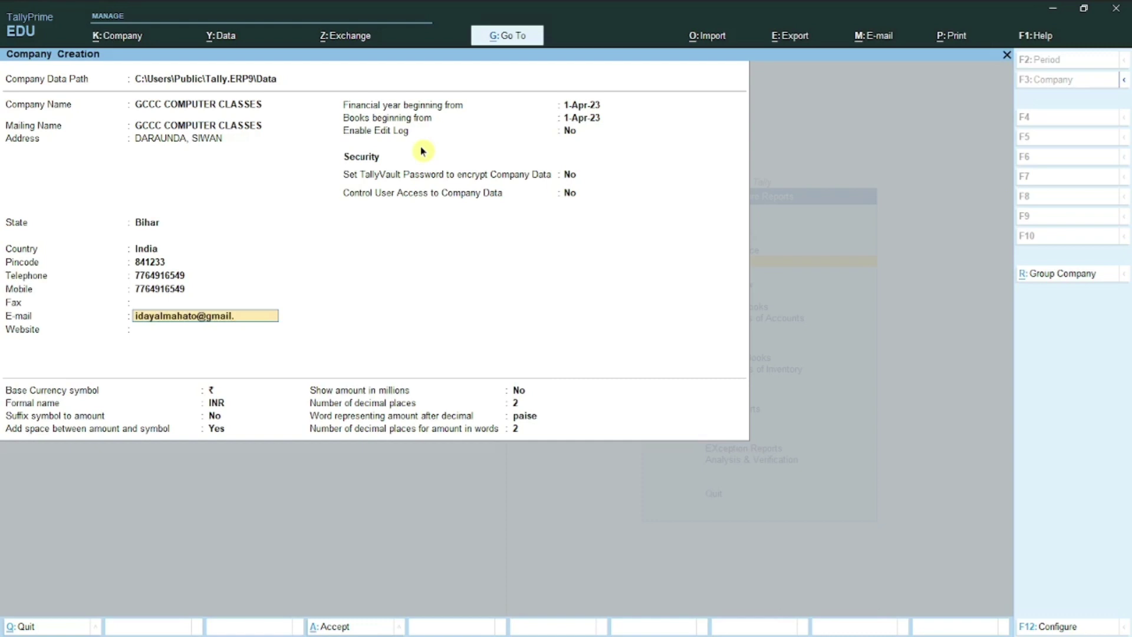
pyautogui.press('Return')
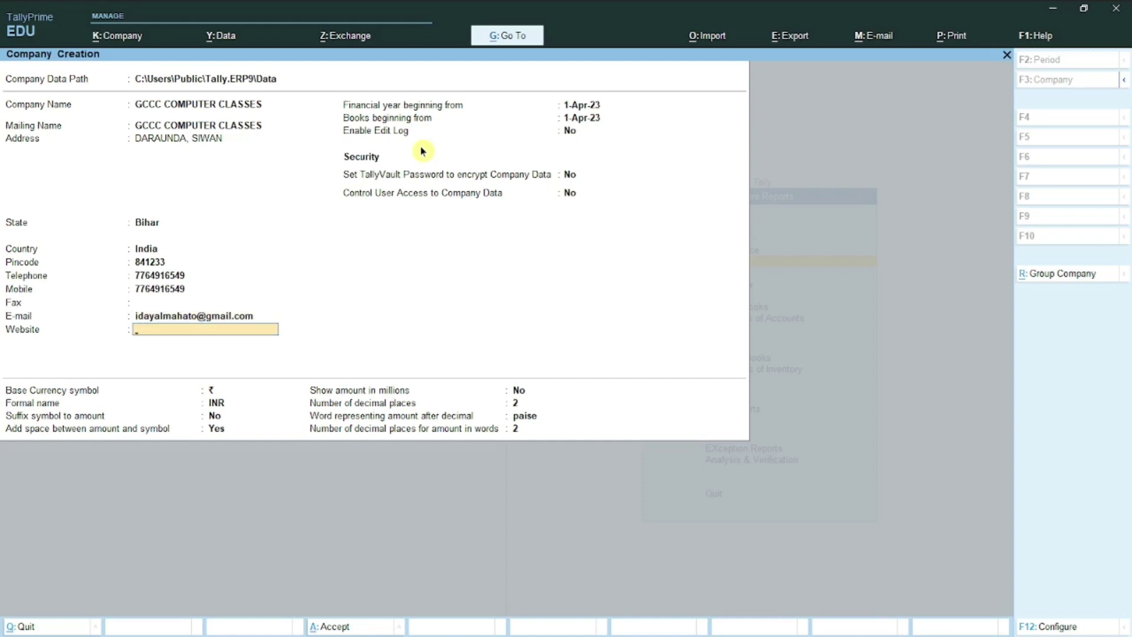
pyautogui.write('www.gcccsiwan.online')
pyautogui.press('Return')
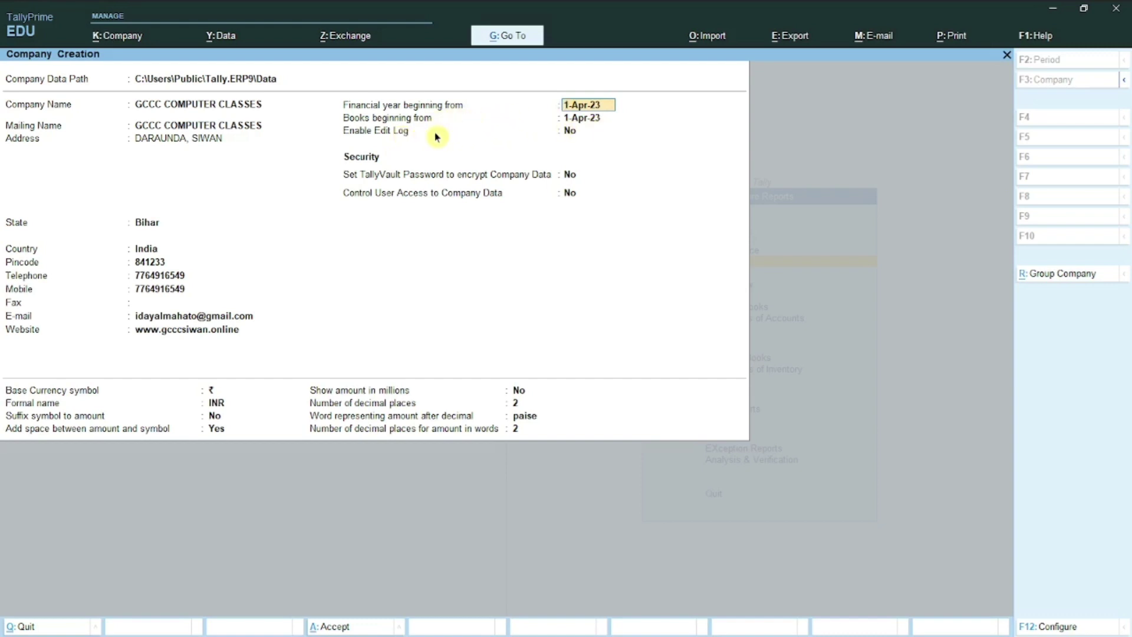
pyautogui.press('Return')
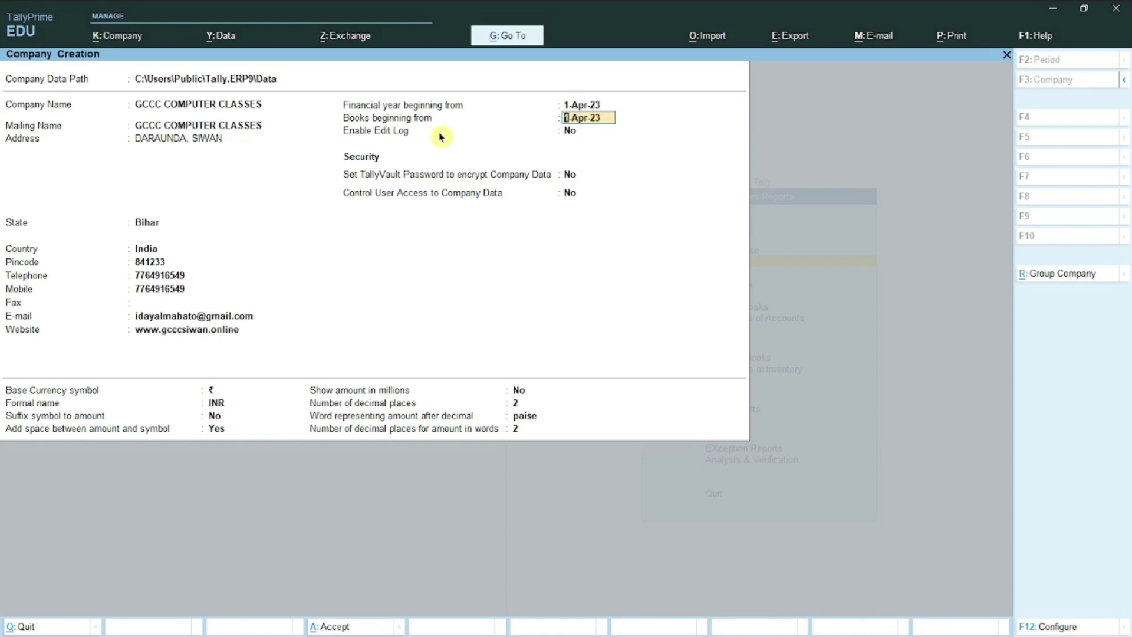
pyautogui.press('Return')
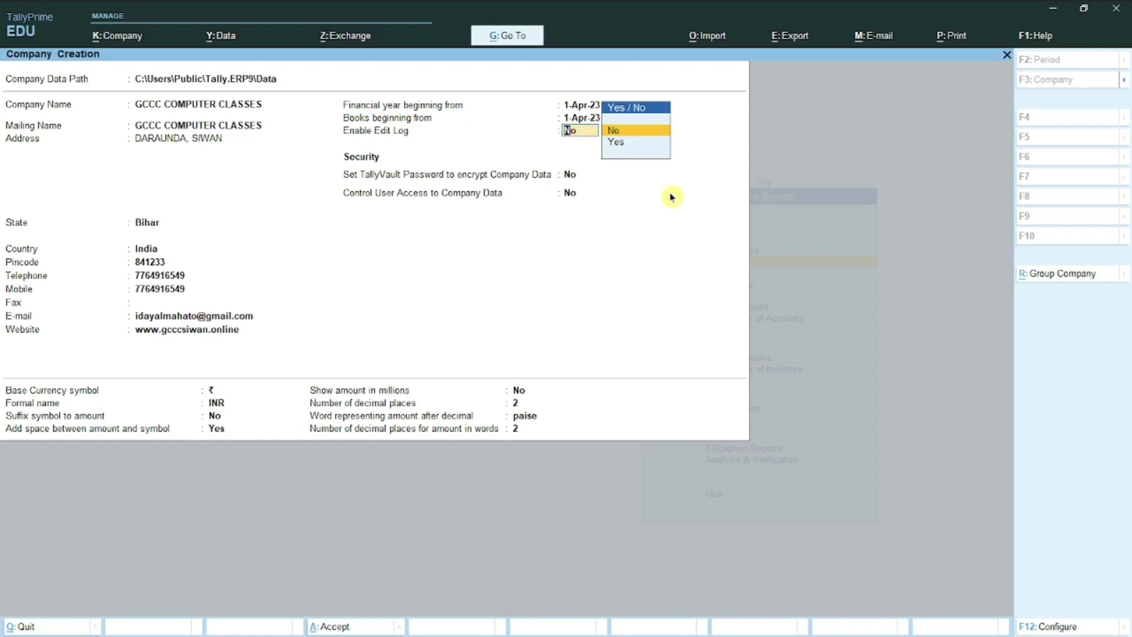
pyautogui.press('Return')
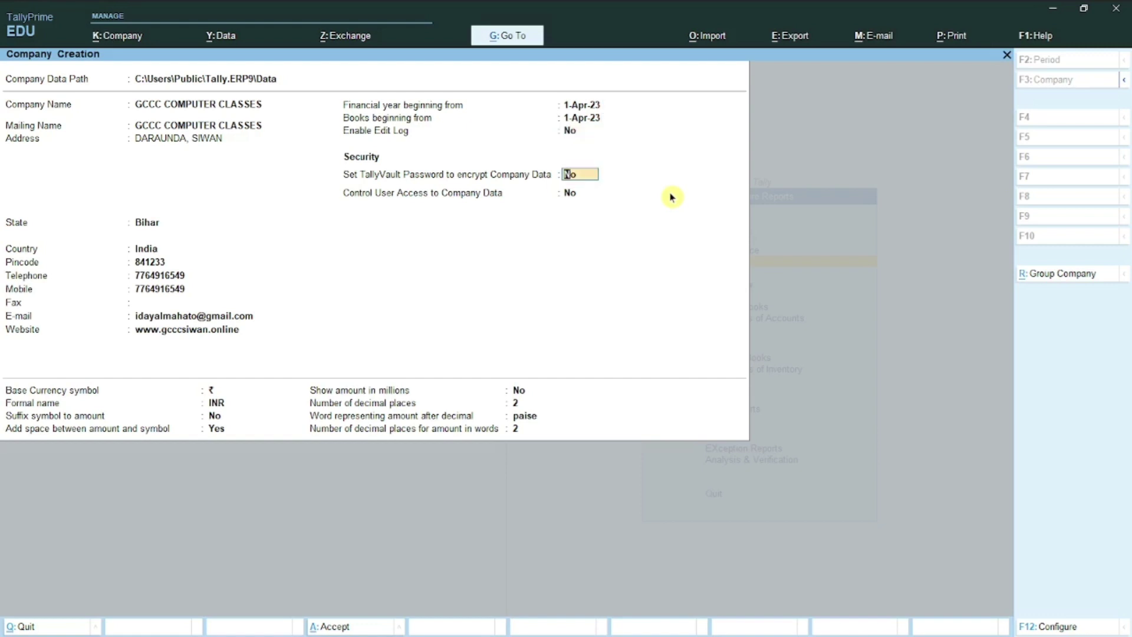
pyautogui.press('Return')
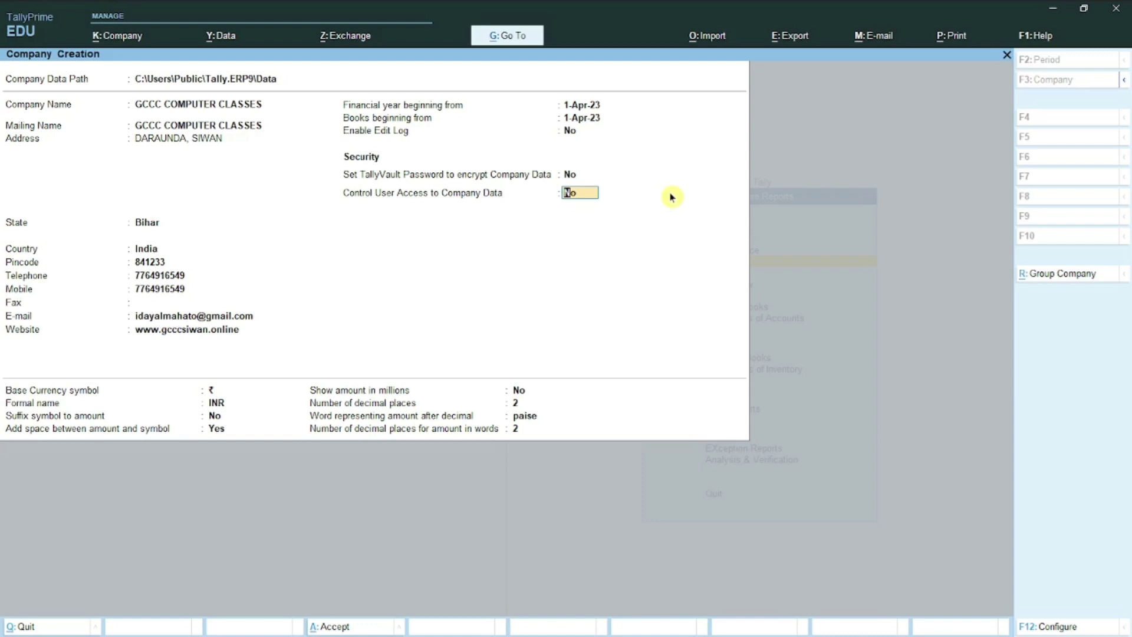
pyautogui.press('Return')
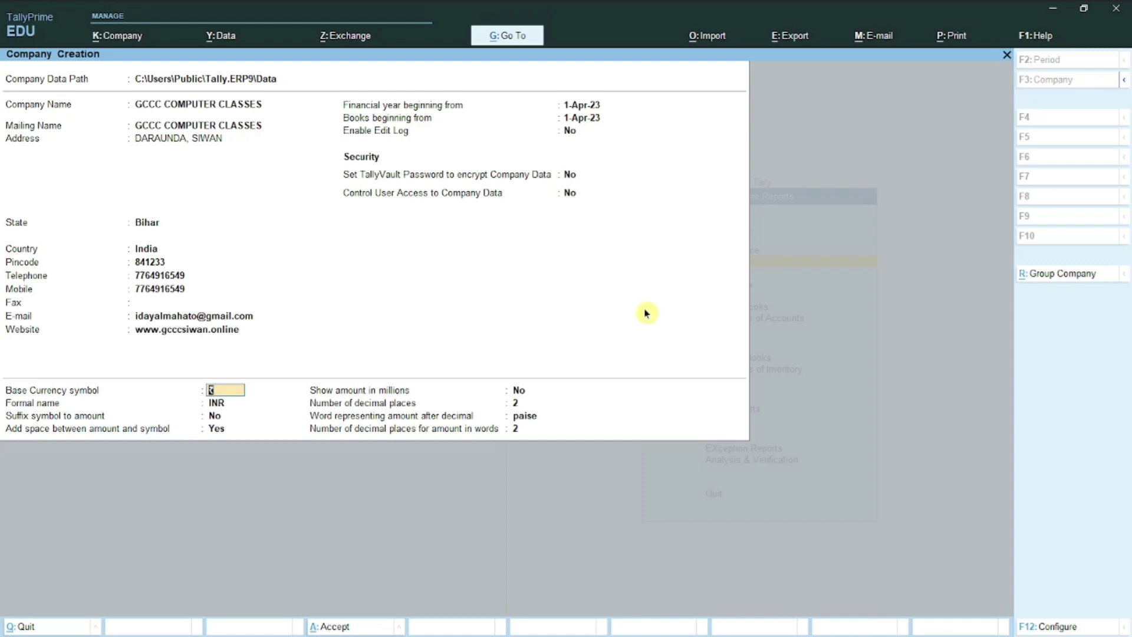
# Step: Keep ₹ / INR currency, symbol before amounts, 2 decimal places and paise, then finish the form
pyautogui.press('Return')
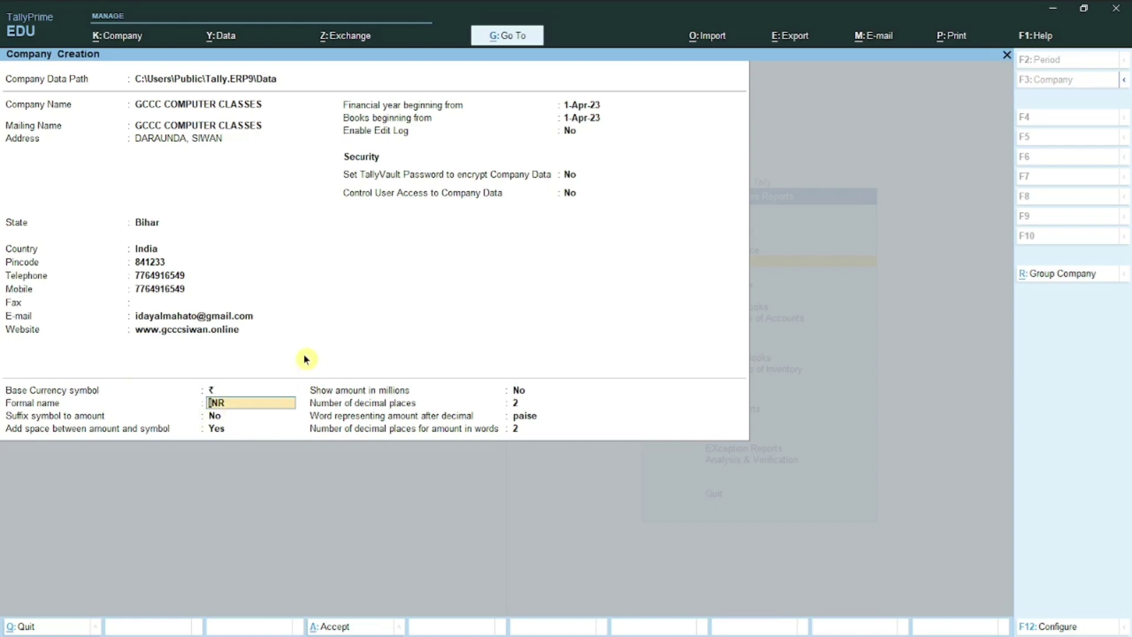
pyautogui.press('Return')
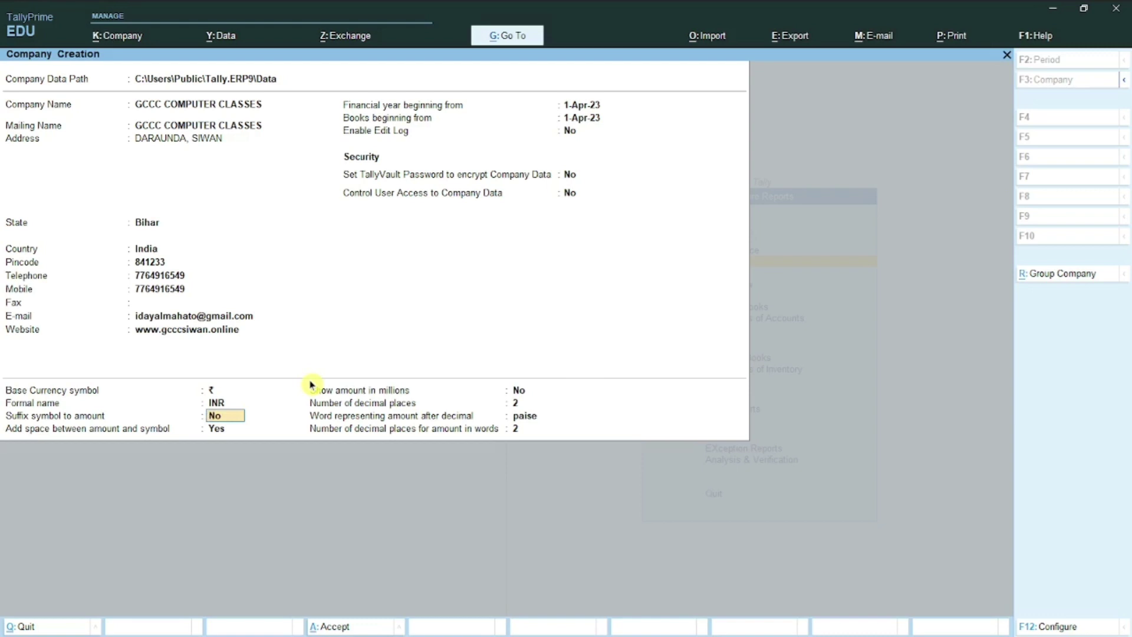
pyautogui.press('Return')
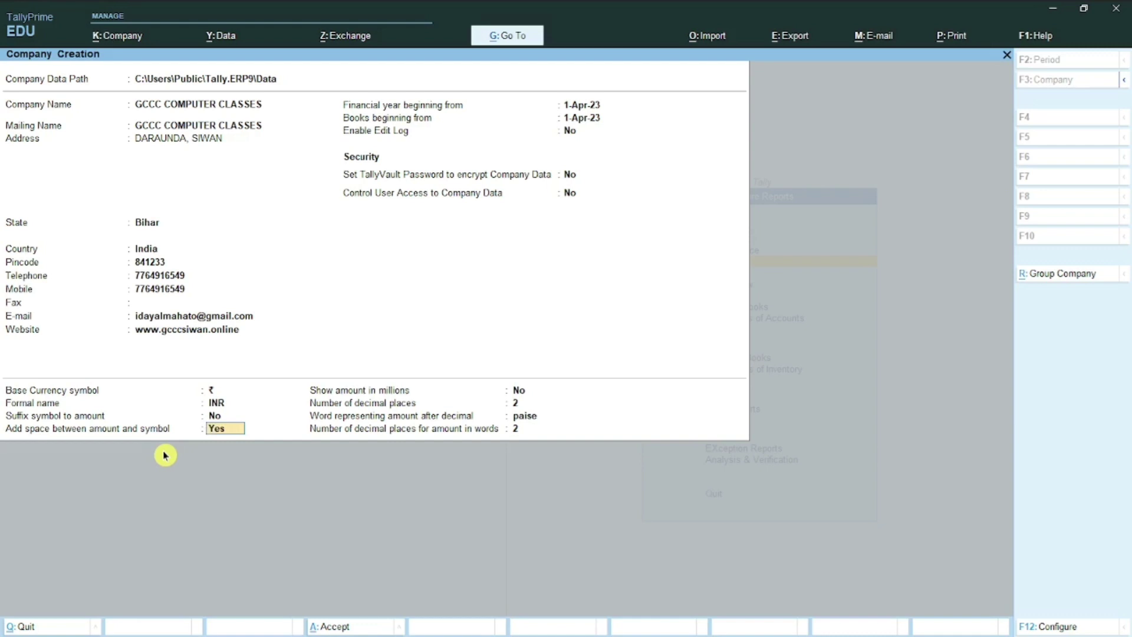
pyautogui.press('Return')
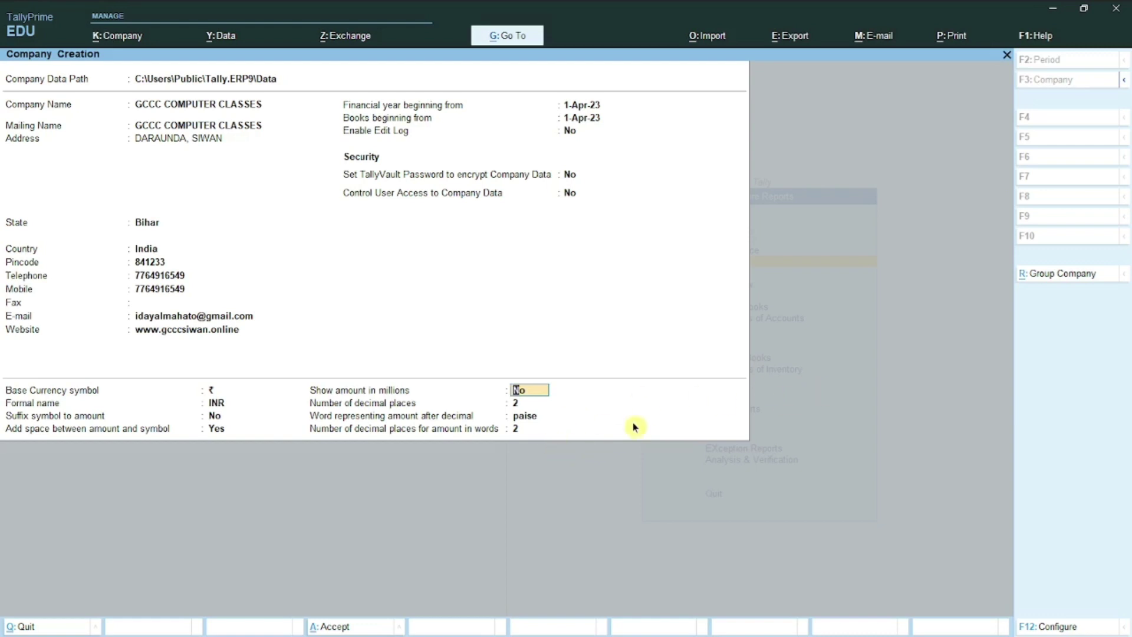
pyautogui.press('Return')
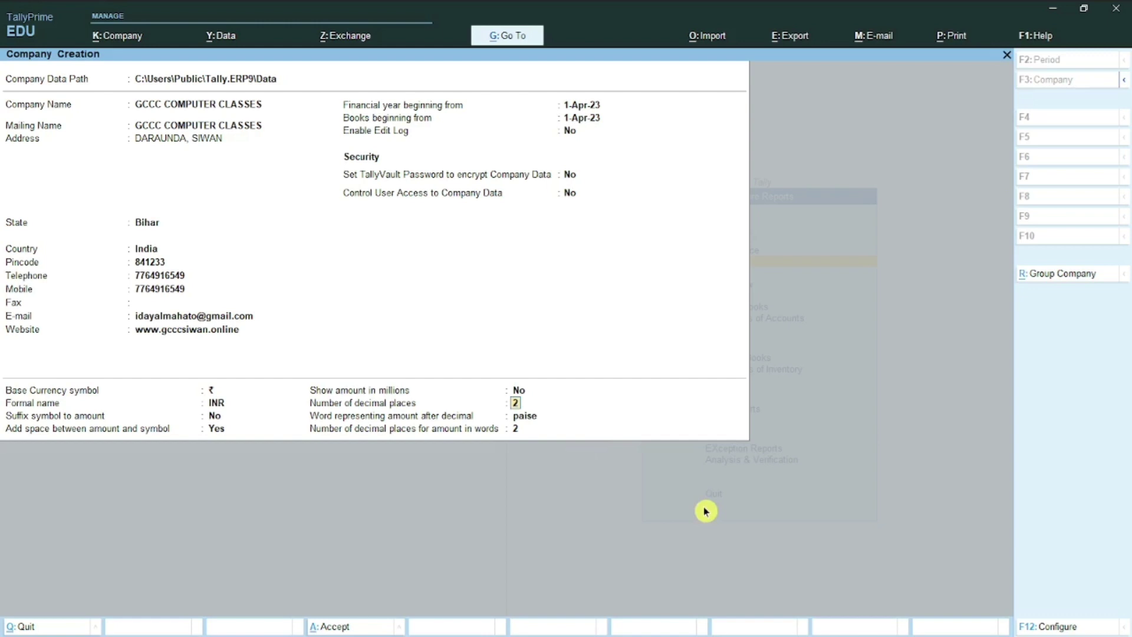
pyautogui.press('Return')
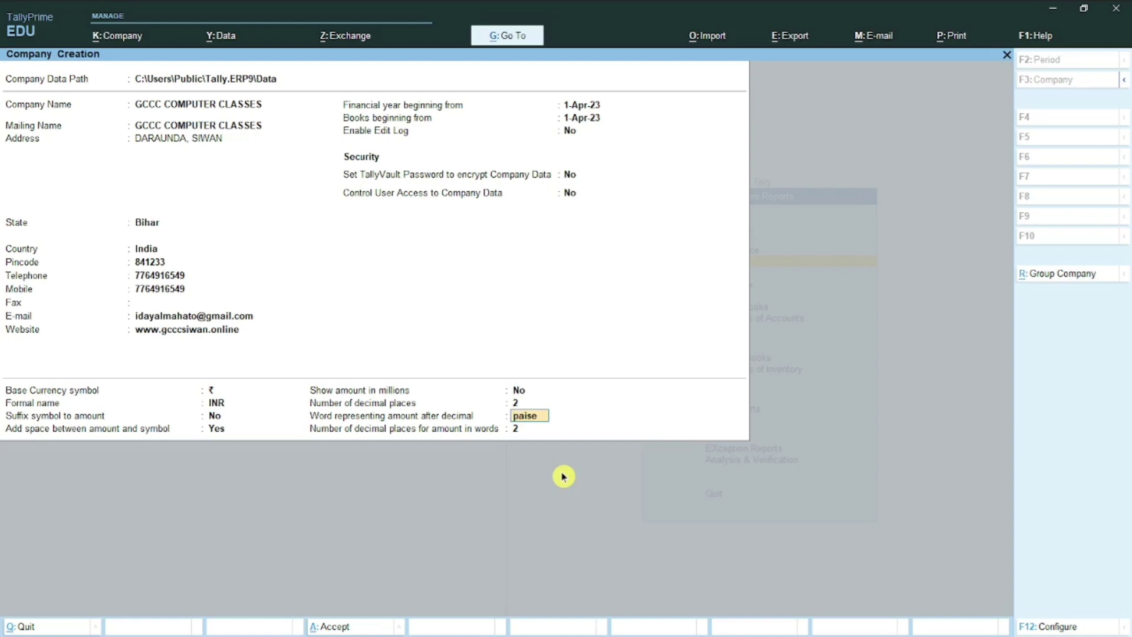
pyautogui.press('Return')
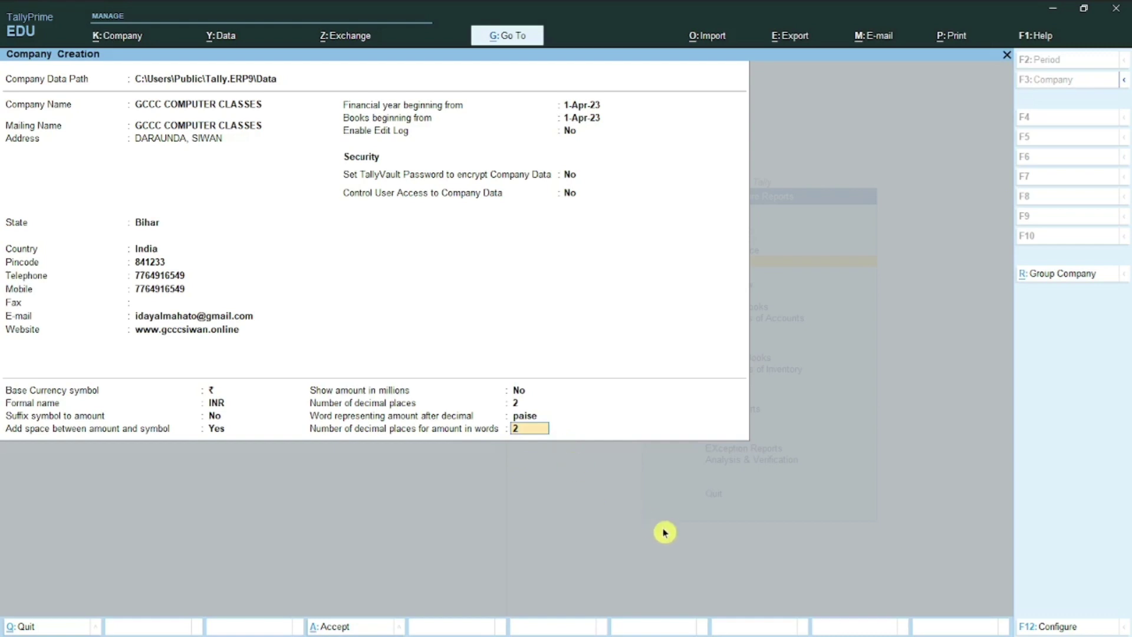
pyautogui.press('Return')
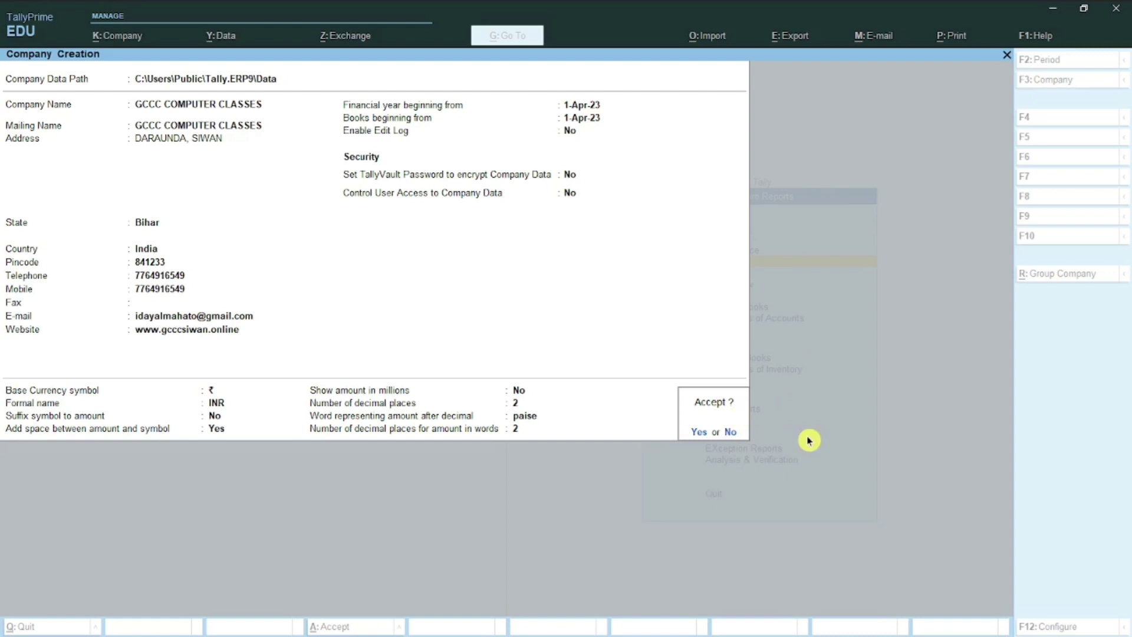
# Step: Accept the form to create GCCC COMPUTER CLASSES
pyautogui.press('Return')
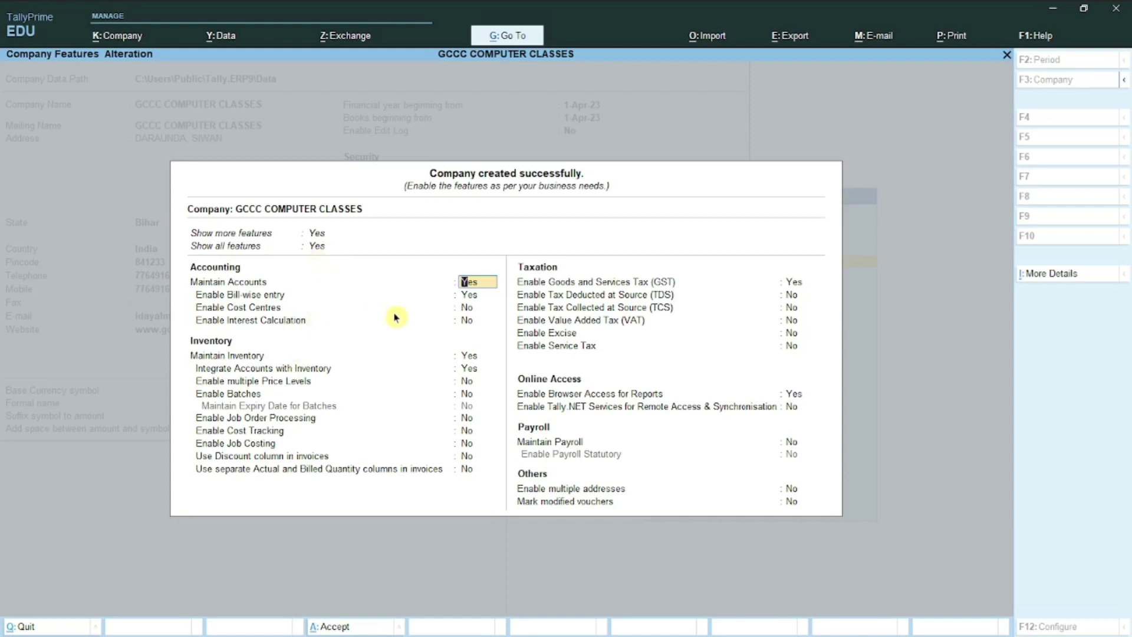
pyautogui.press('Up')
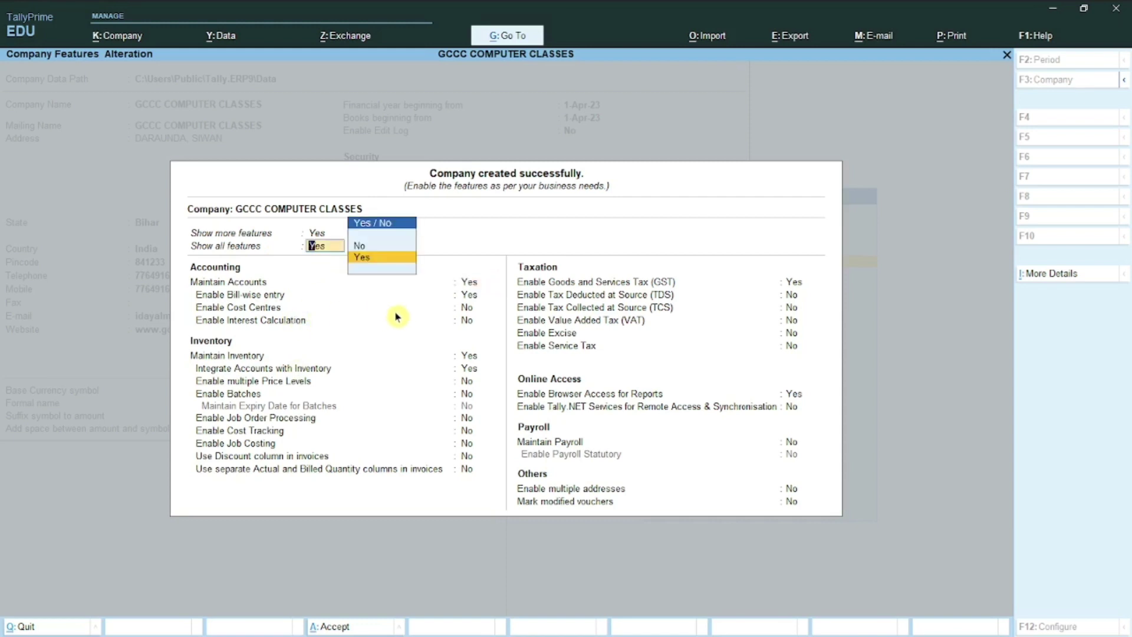
pyautogui.press('Up')
pyautogui.press('Up')
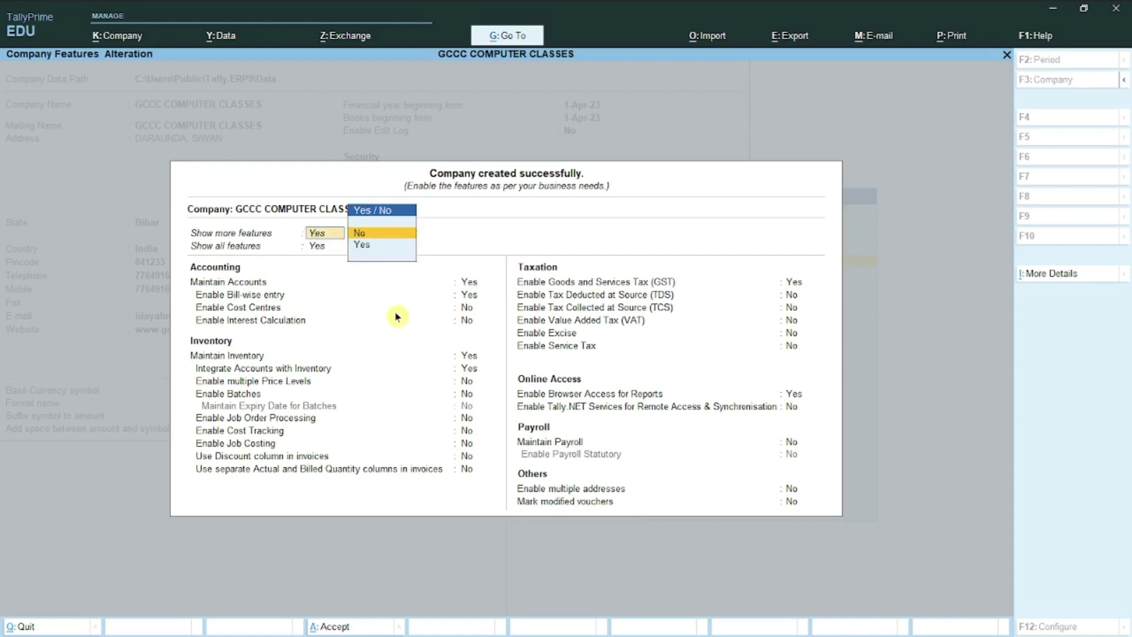
pyautogui.press('Return')
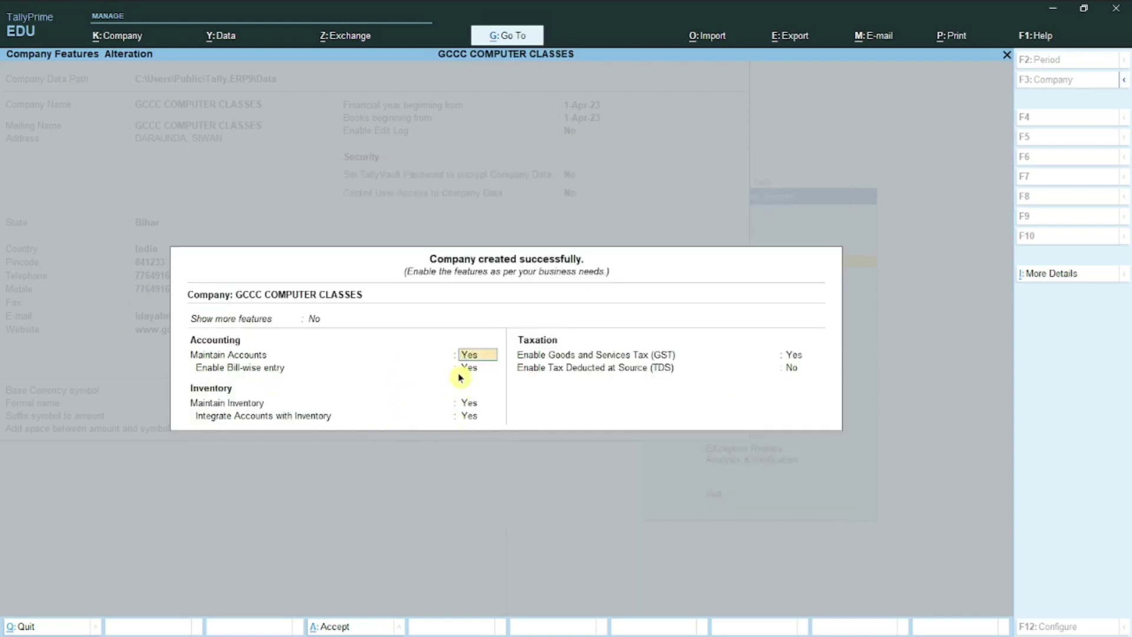
pyautogui.press('Up')
pyautogui.press('y')
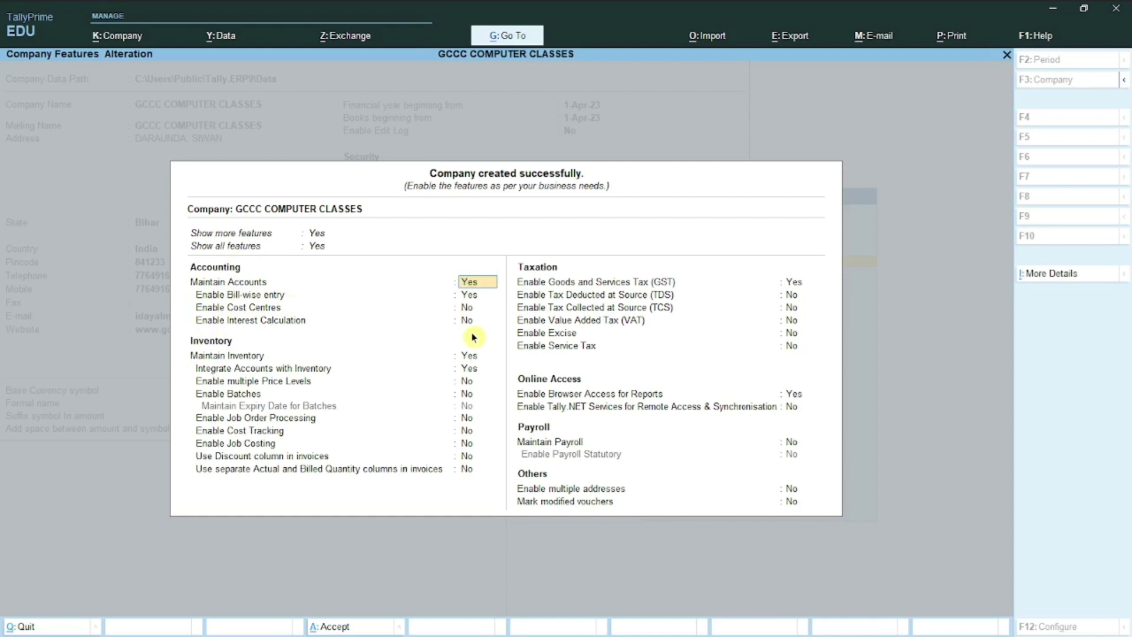
pyautogui.press('Return')
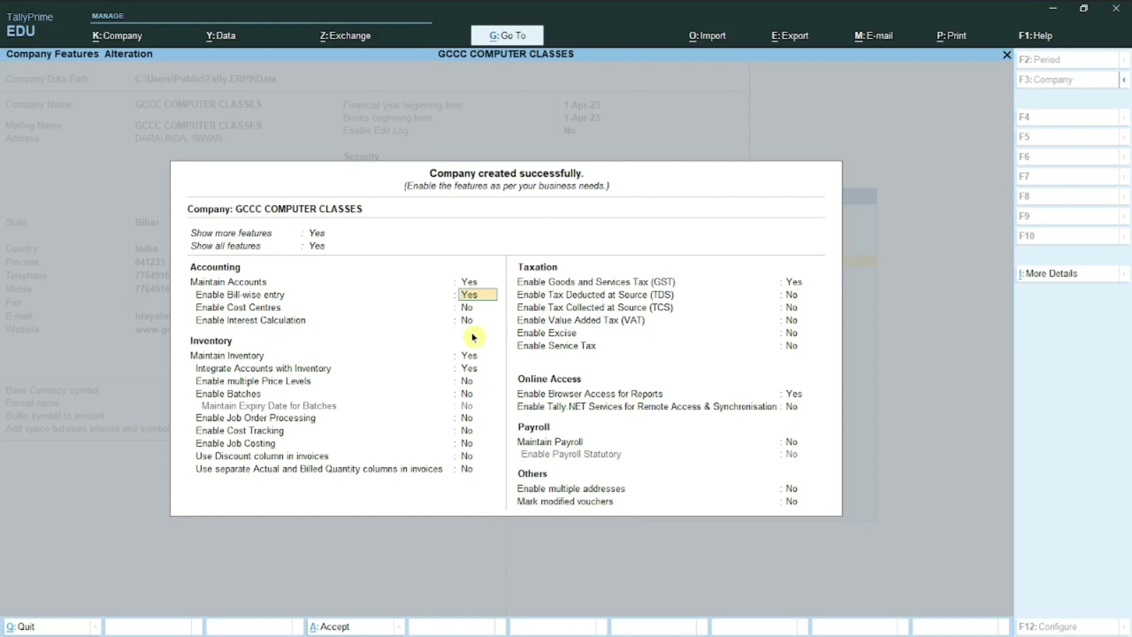
pyautogui.press('Return')
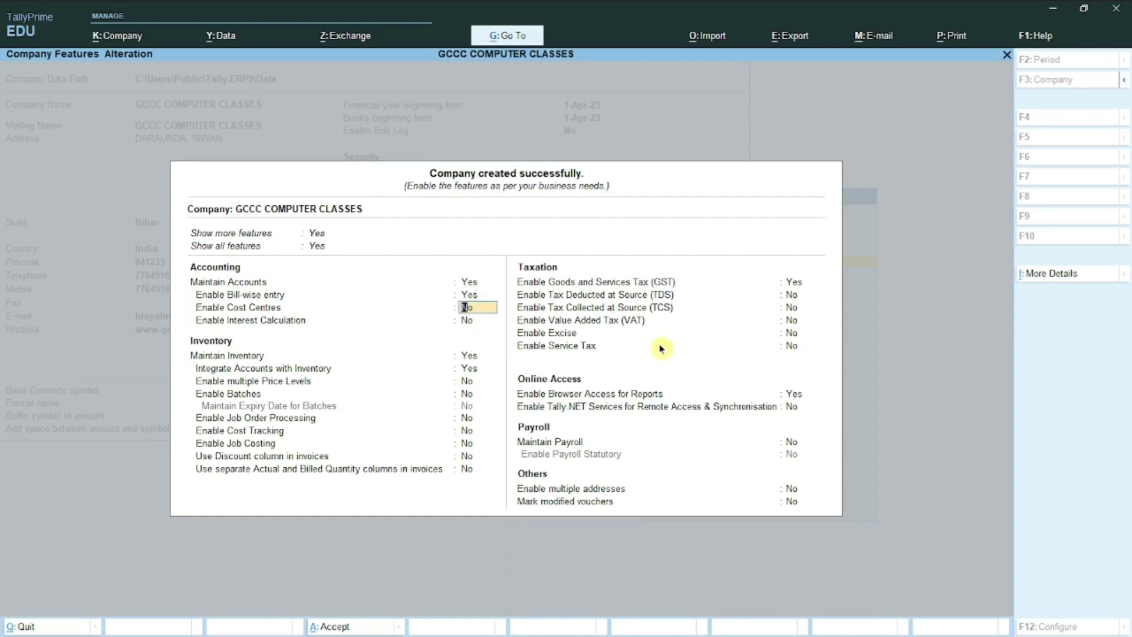
pyautogui.press('Return')
pyautogui.press('Return')
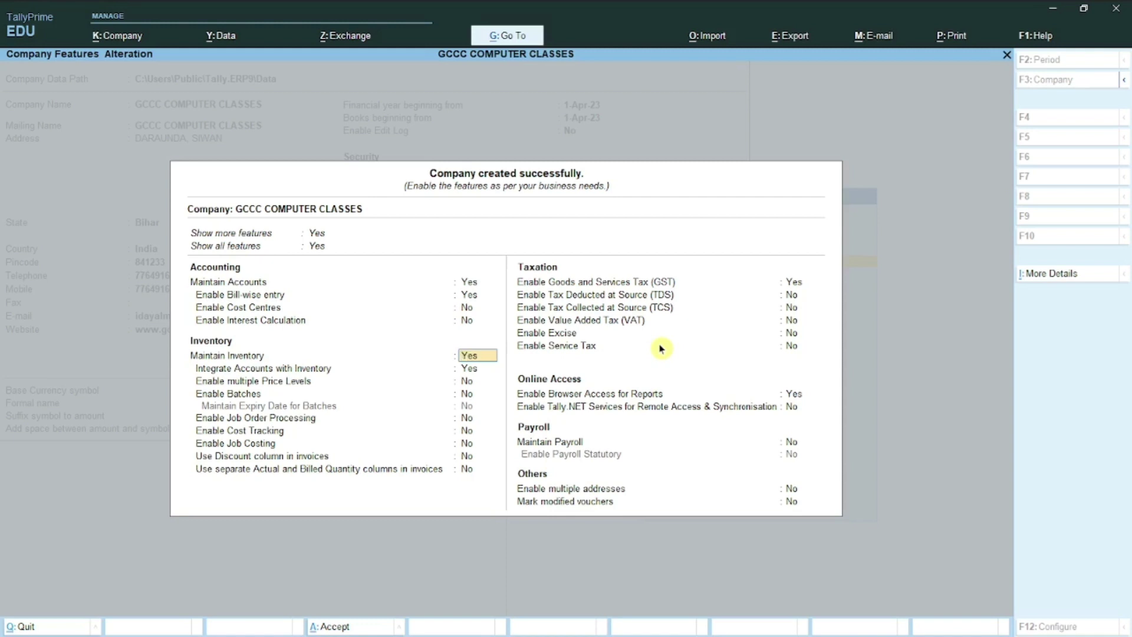
# Step: Keep Maintain Inventory at Yes and GST enabled, continuing to GST Details
pyautogui.press('Return')
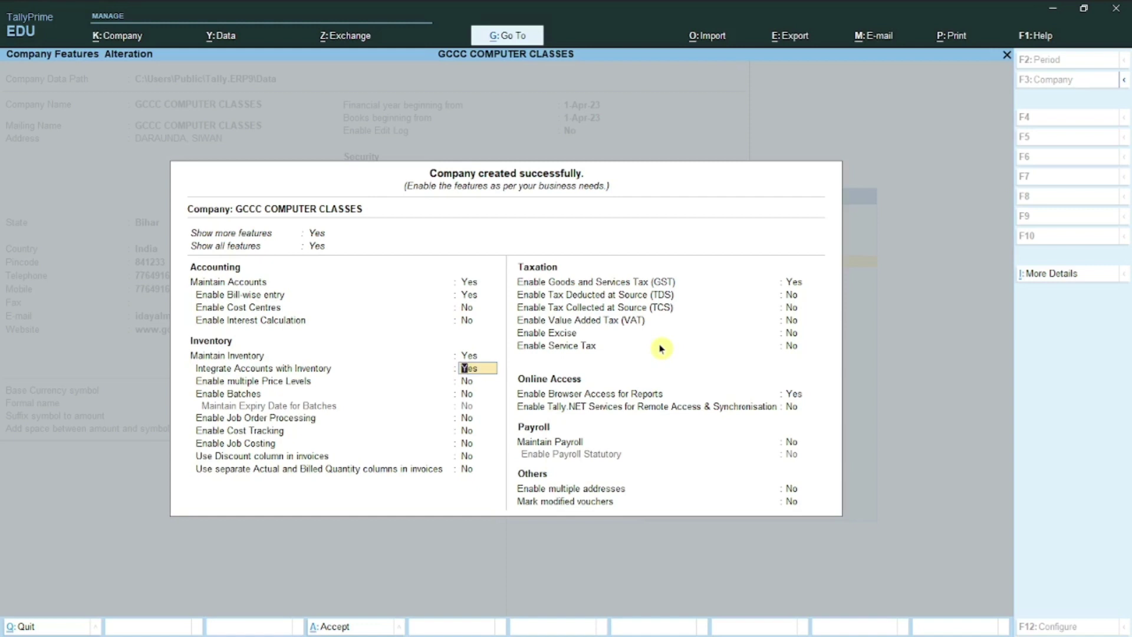
pyautogui.press('Return')
pyautogui.press('Return')
pyautogui.press('Return')
pyautogui.press('Return')
pyautogui.press('Return')
pyautogui.press('Return')
pyautogui.press('Return')
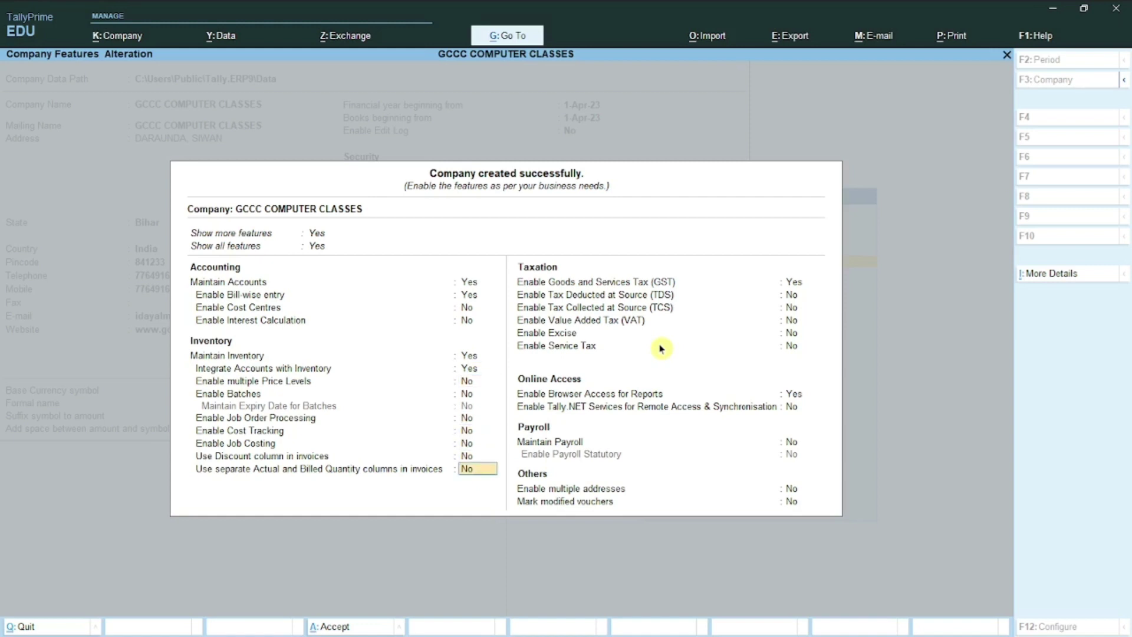
pyautogui.press('Return')
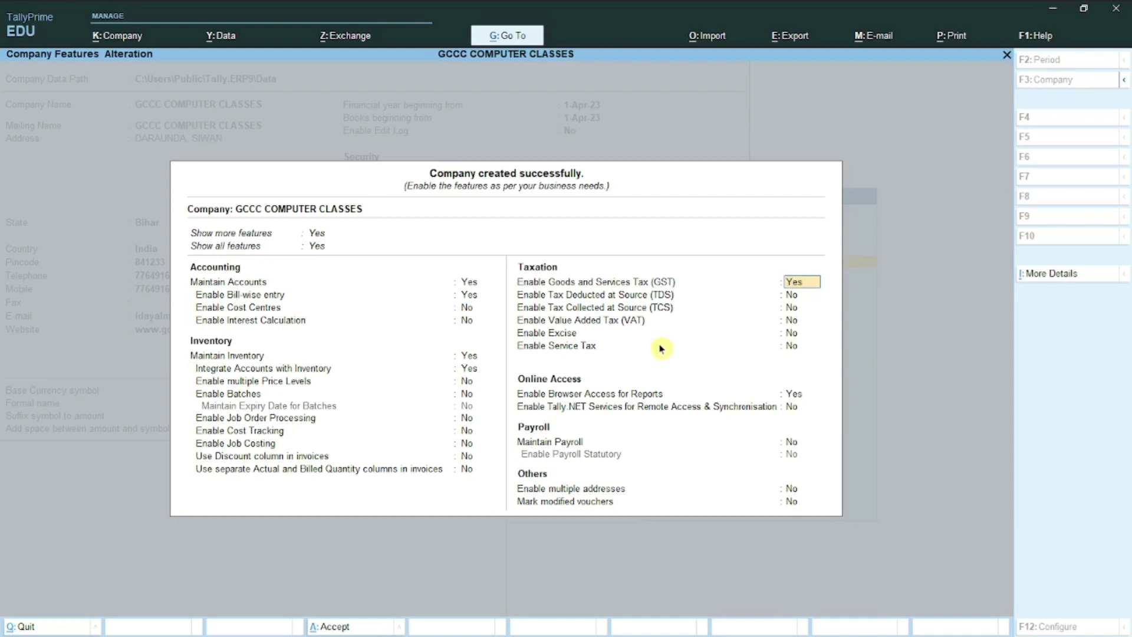
pyautogui.press('Return')
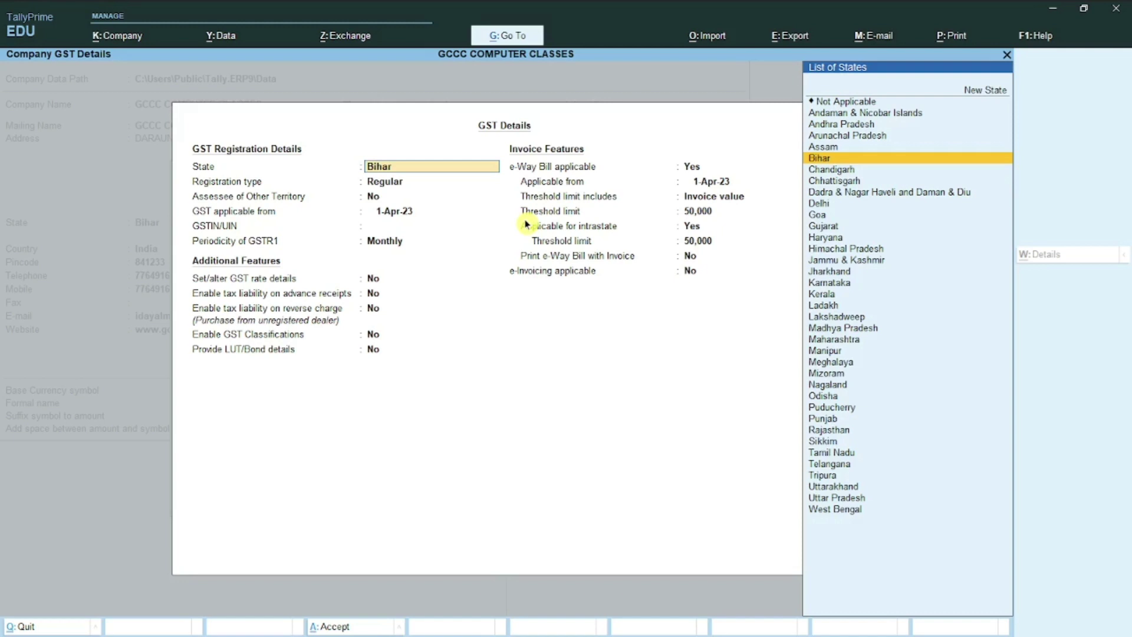
# Step: Accept state Bihar, Regular registration, Other Territory No, and GST from 1-Apr-23
pyautogui.press('Return')
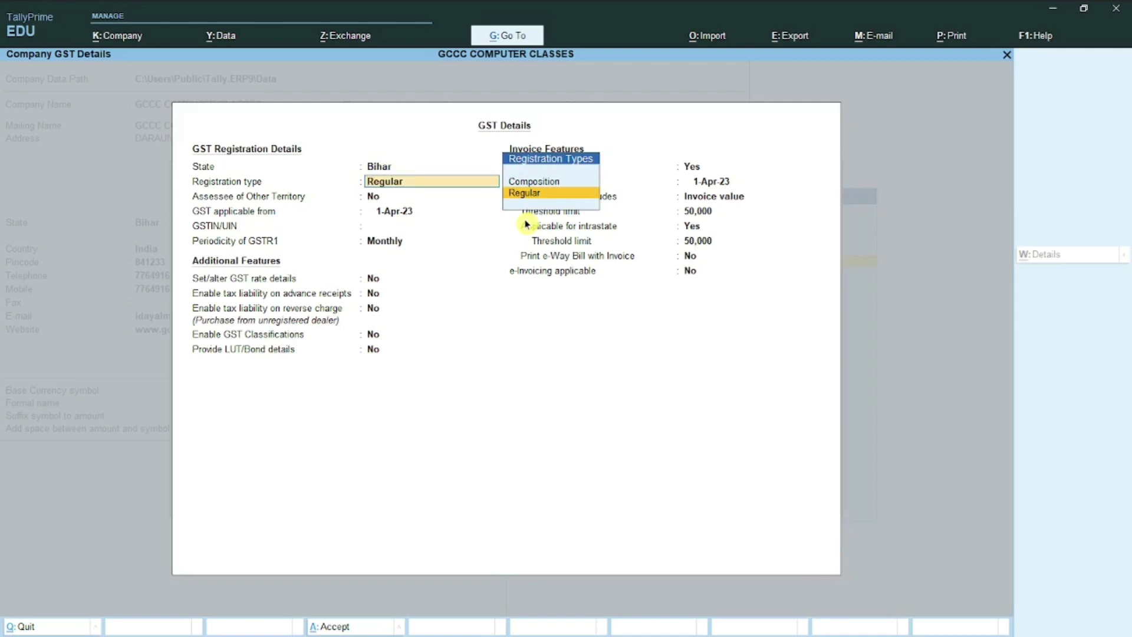
pyautogui.press('Return')
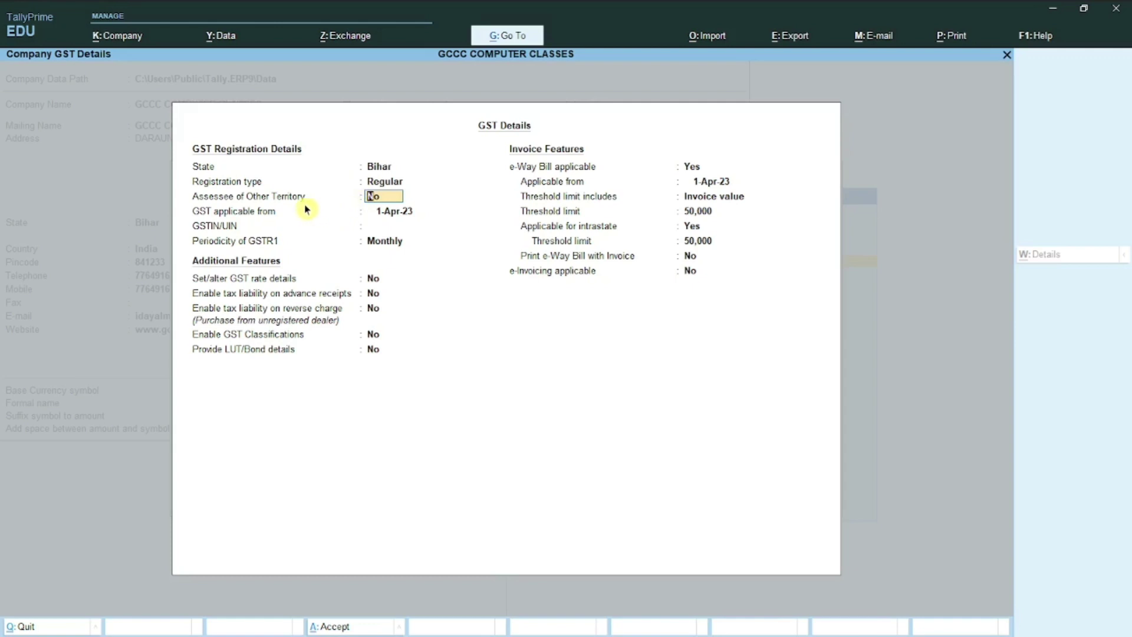
pyautogui.press('Return')
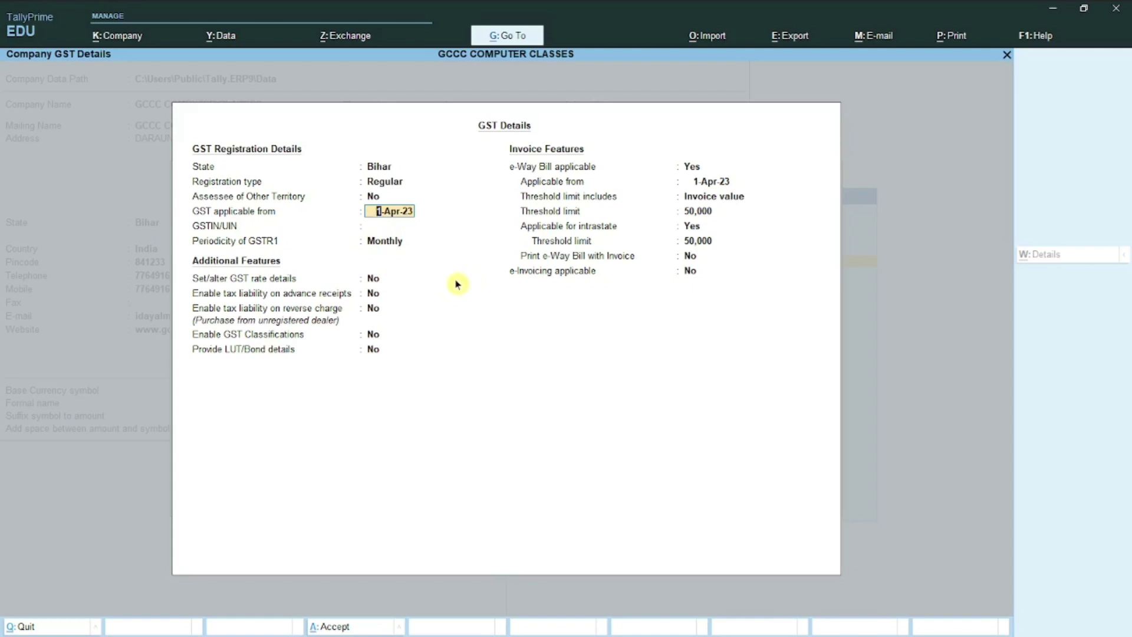
pyautogui.press('Return')
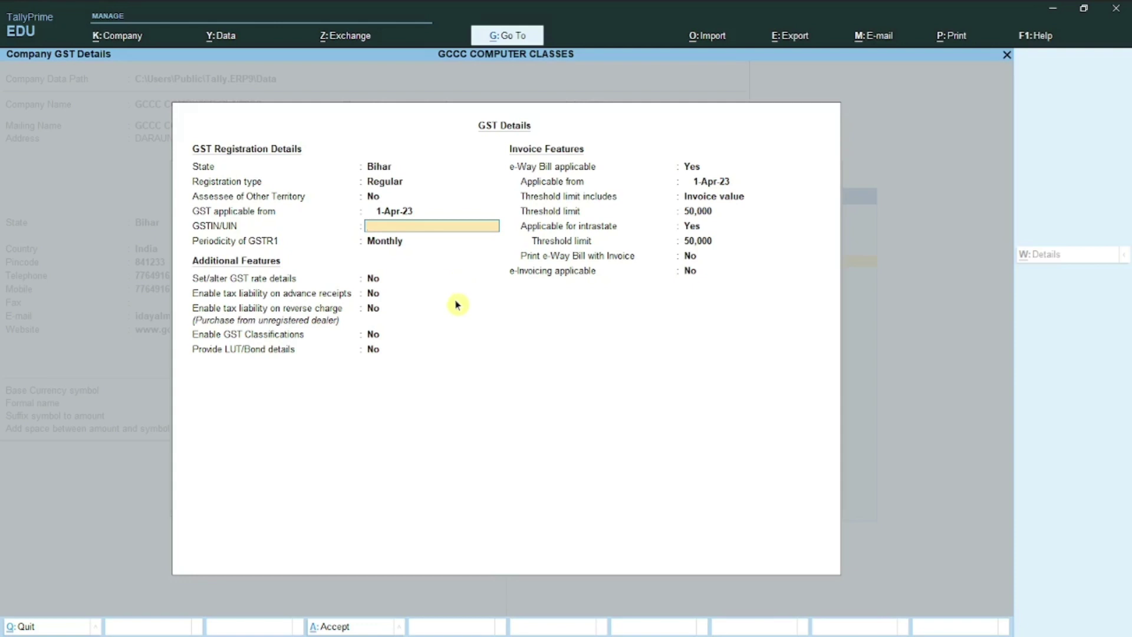
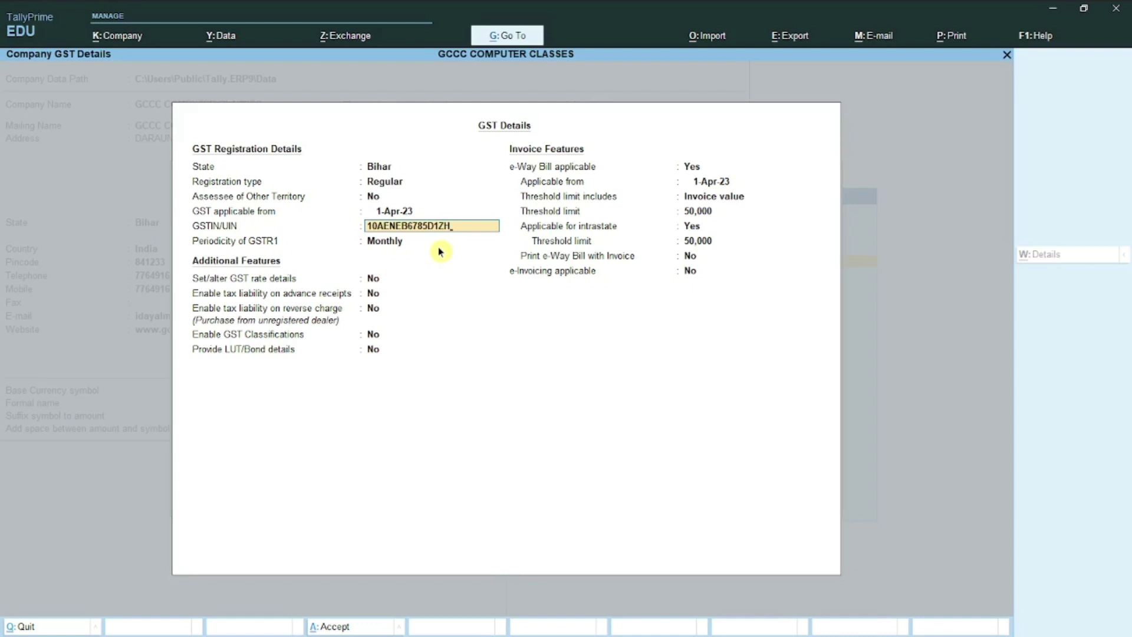
# Step: Enter the company's GSTIN/UIN and dismiss the invalid-GSTIN warning
pyautogui.press('Return')
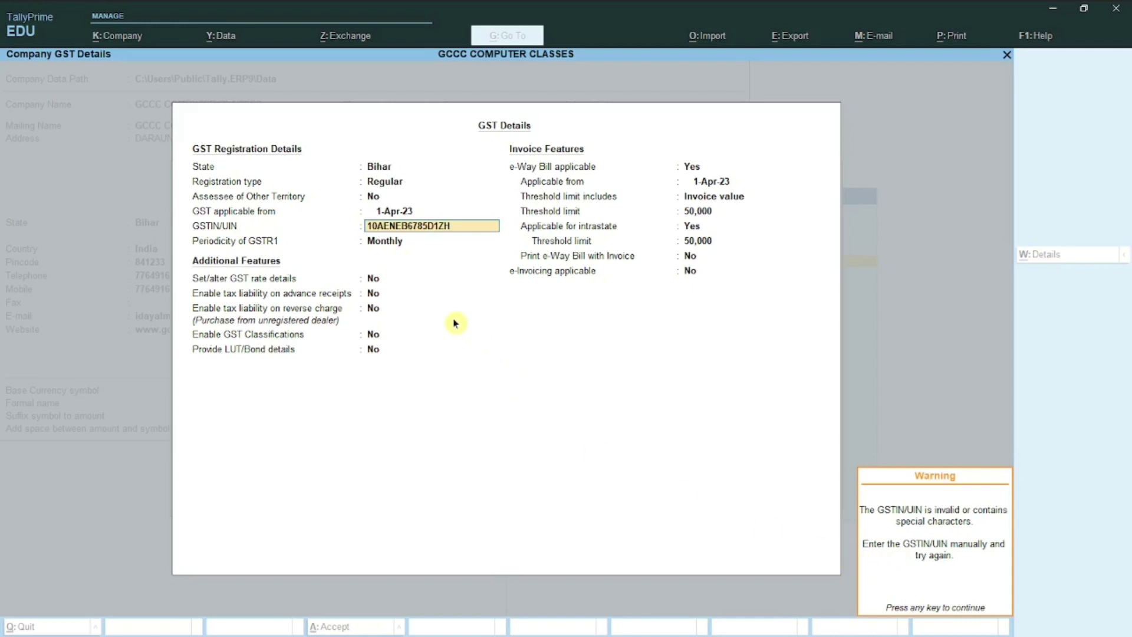
pyautogui.press('Return')
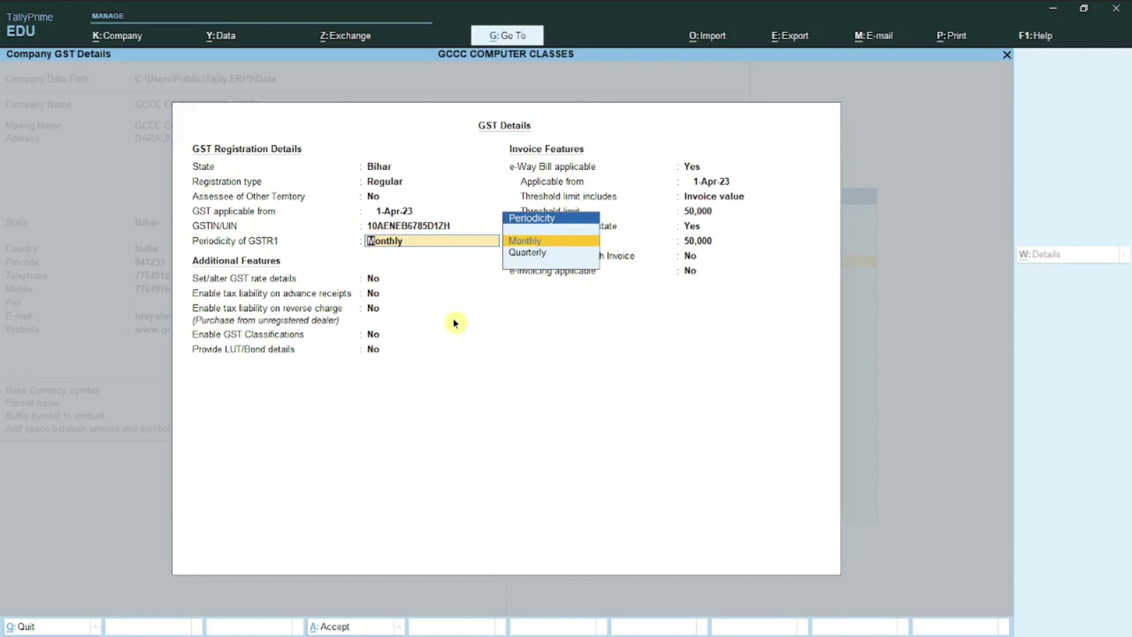
# Step: Choose Monthly as the GSTR1 periodicity
pyautogui.press('Return')
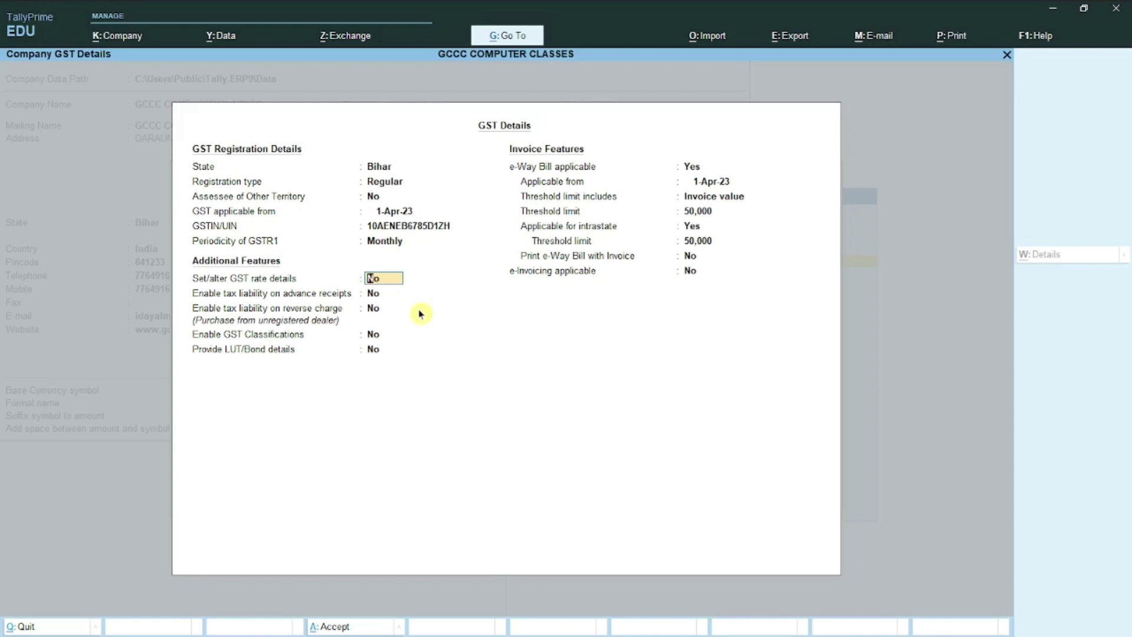
# Step: Keep additional GST features at No and Invoice value as the e-Way Bill threshold basis
pyautogui.press('Return')
pyautogui.press('Return')
pyautogui.press('Return')
pyautogui.press('Return')
pyautogui.press('Return')
pyautogui.press('Return')
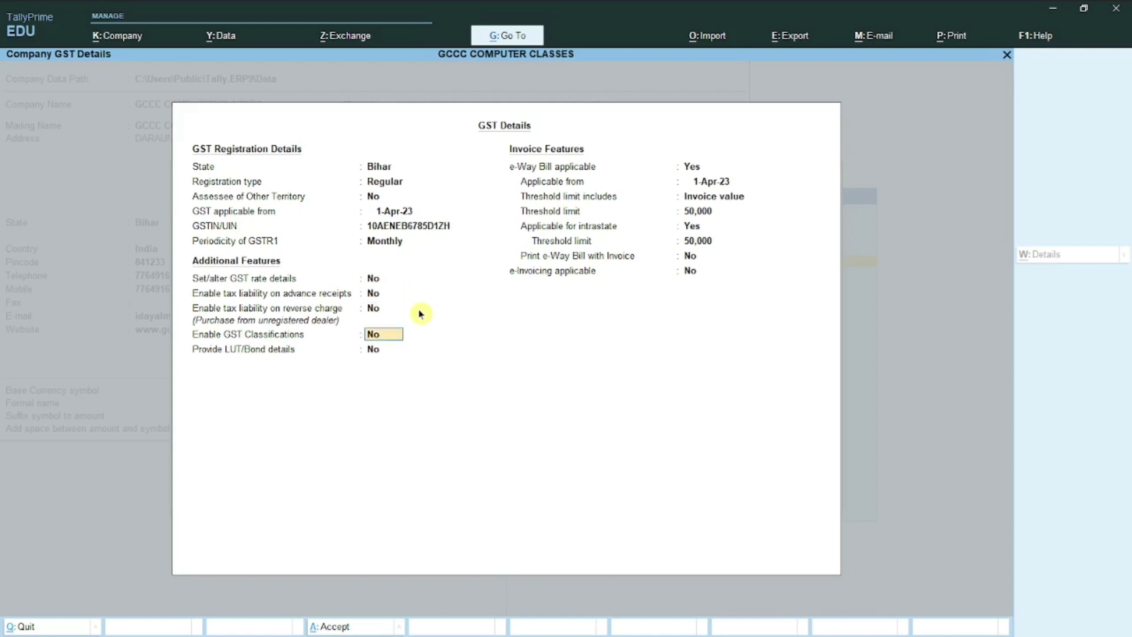
pyautogui.press('Return')
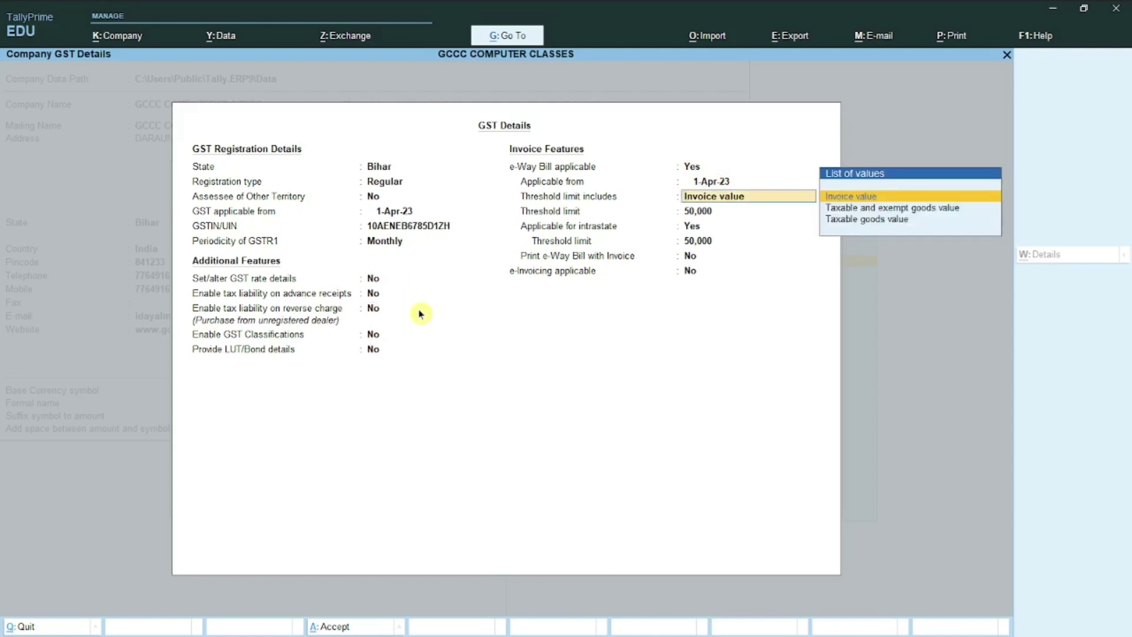
pyautogui.press('BackSpace')
pyautogui.press('BackSpace')
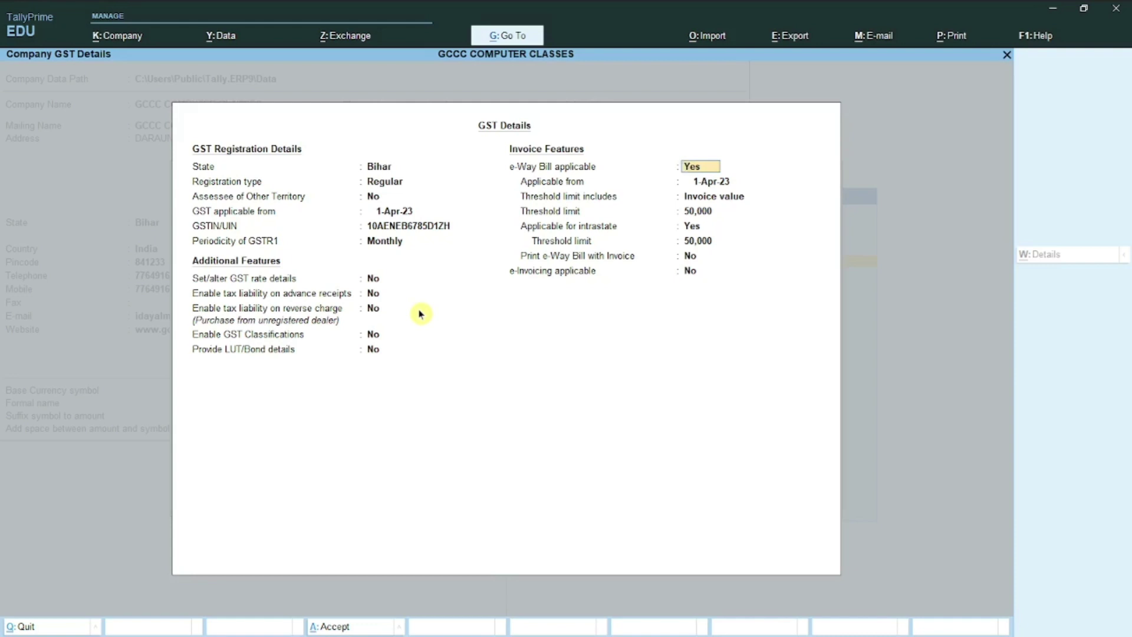
pyautogui.press('Return')
pyautogui.press('Return')
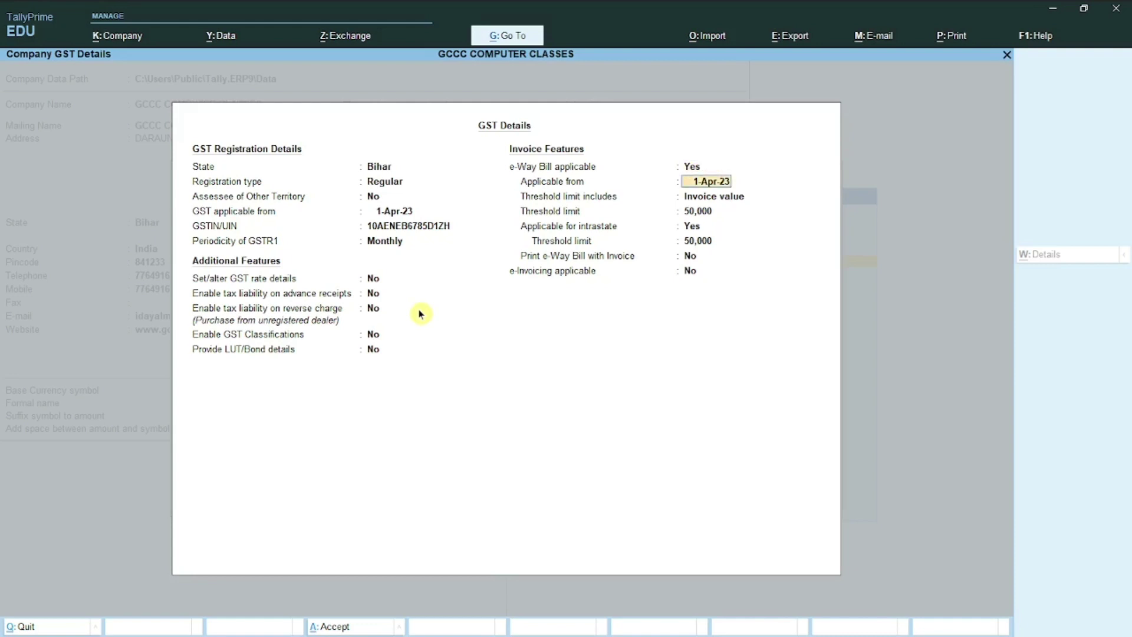
pyautogui.press('Return')
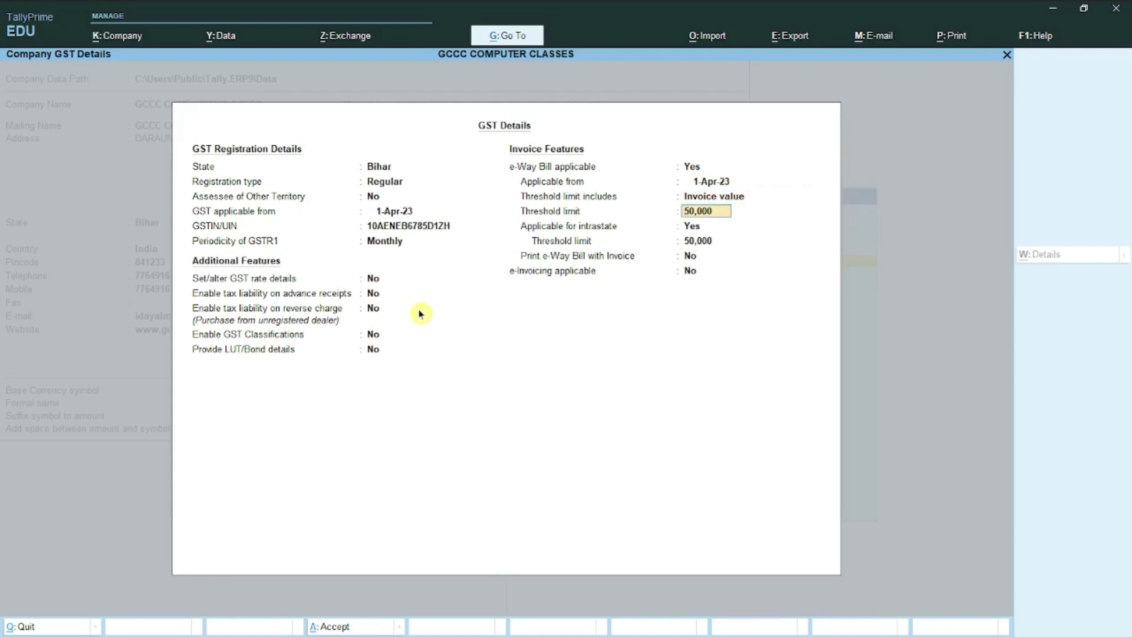
# Step: Set e-Way Bill applicable to No and save the GST details
pyautogui.press('Up')
pyautogui.press('Up')
pyautogui.press('Up')
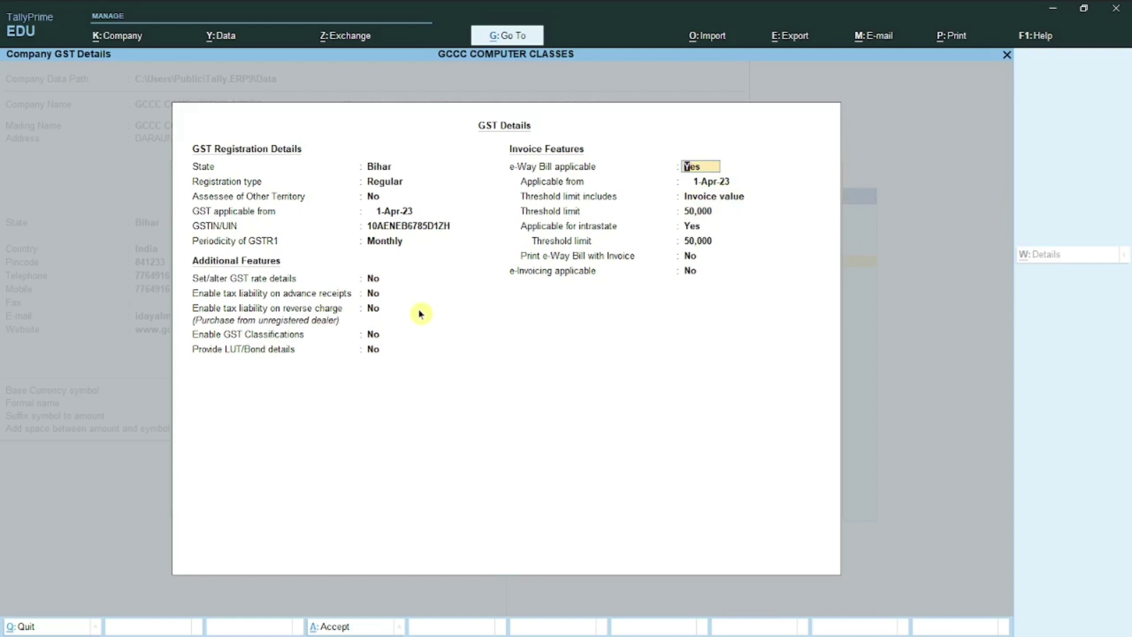
pyautogui.write('N')
pyautogui.press('Return')
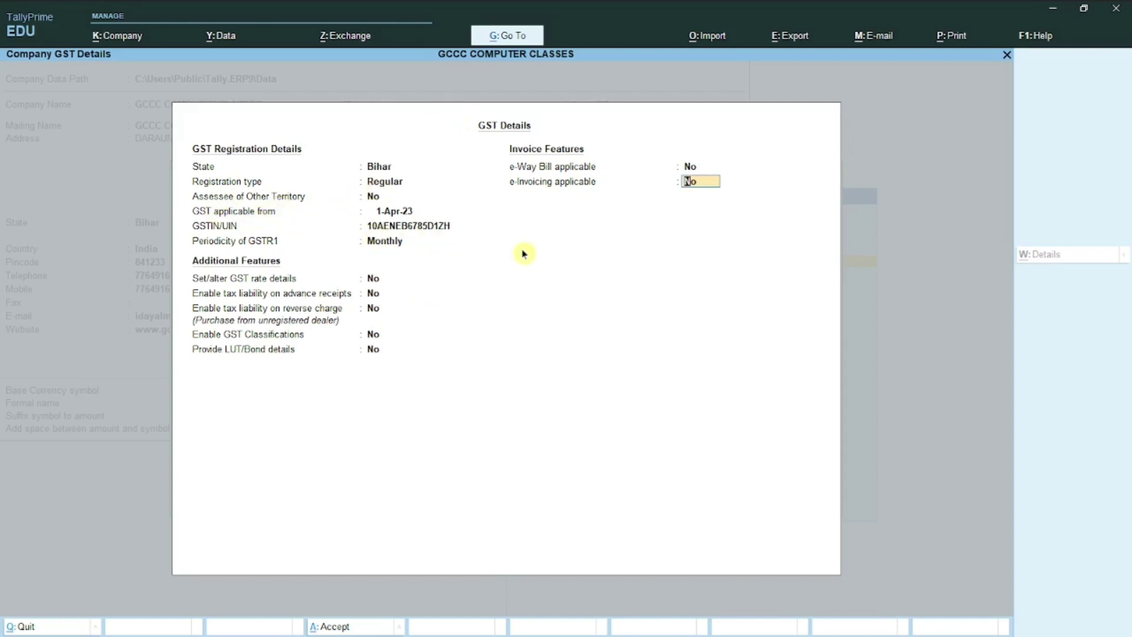
pyautogui.press('Return')
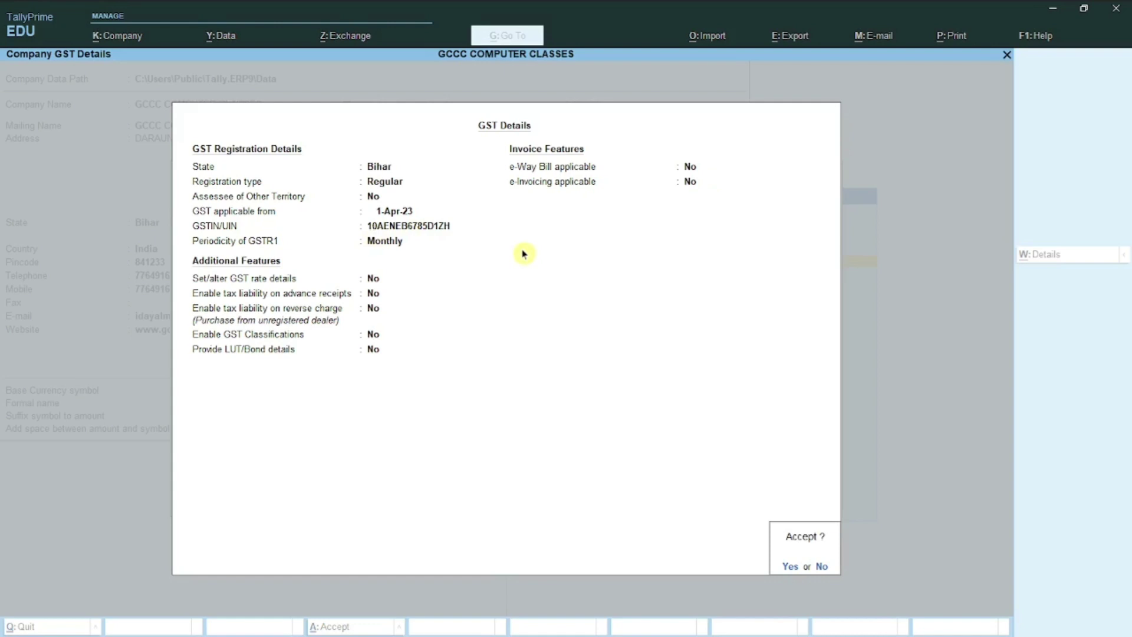
pyautogui.press('Return')
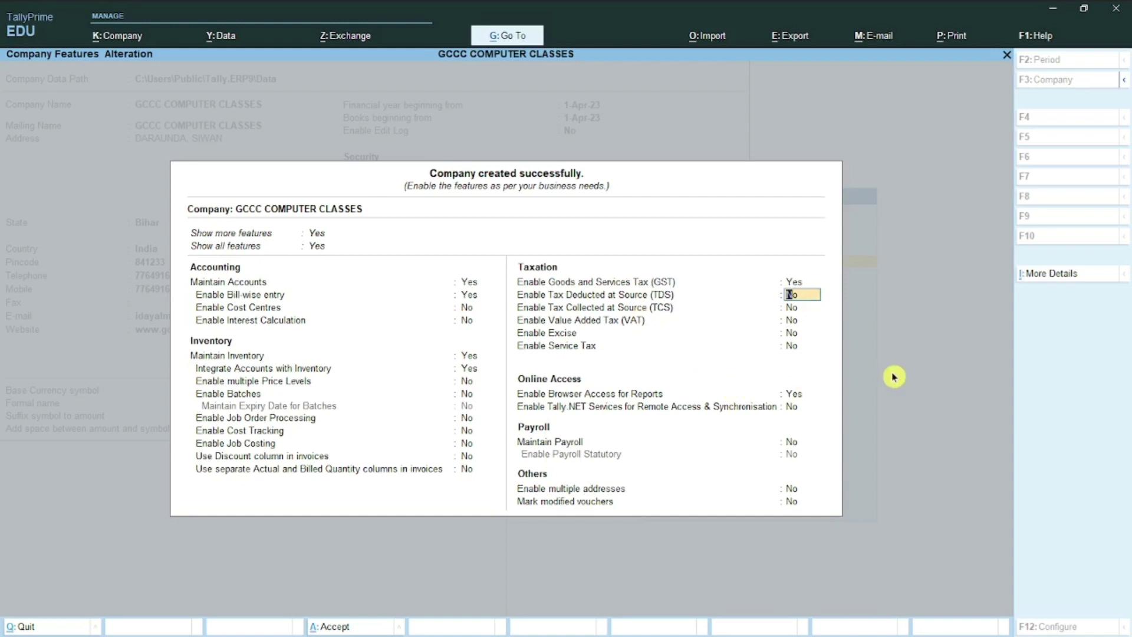
pyautogui.press('Return')
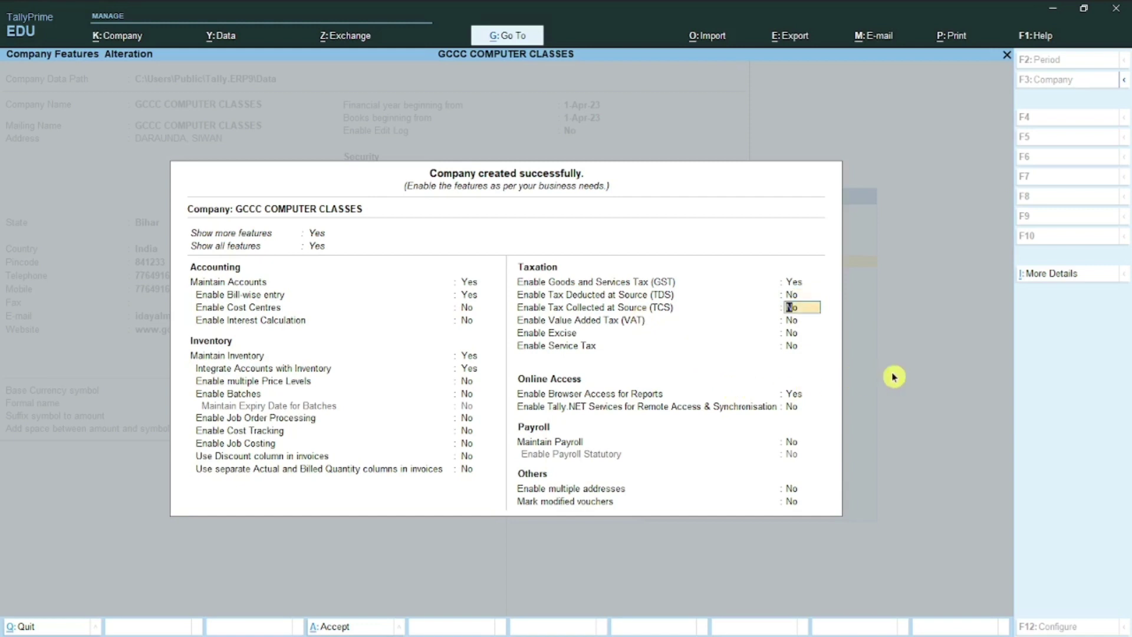
pyautogui.press('Return')
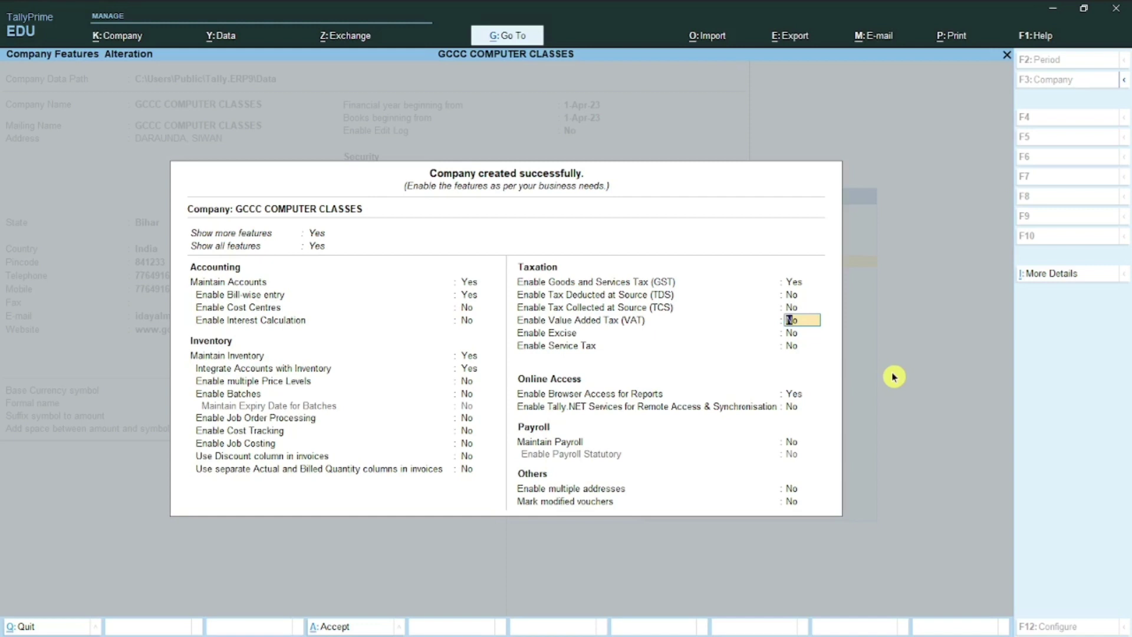
pyautogui.press('Return')
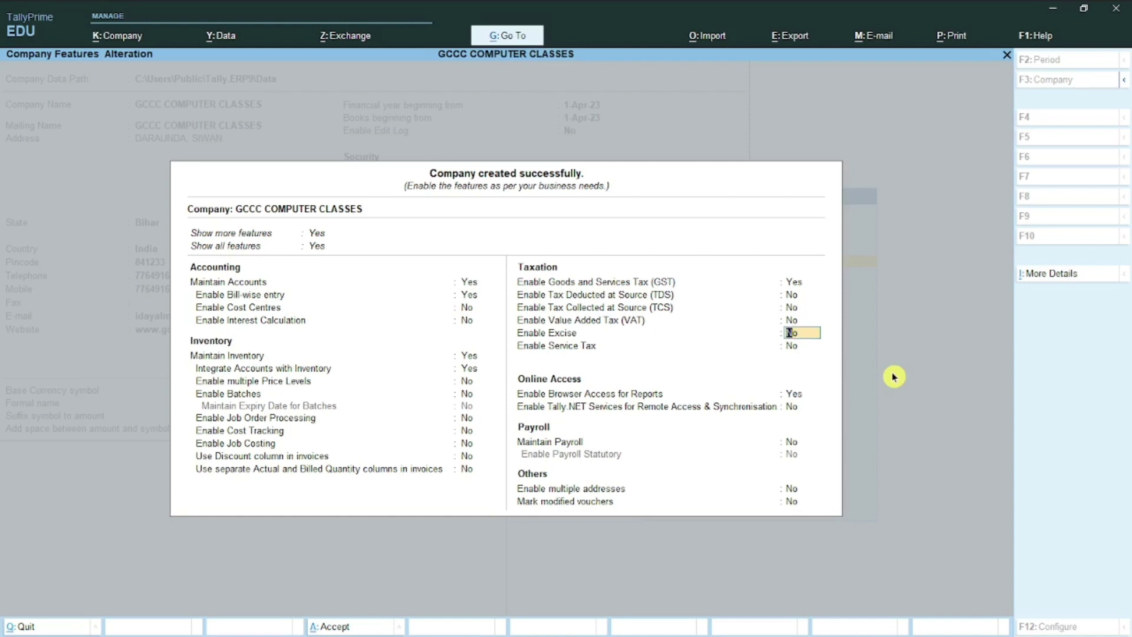
pyautogui.press('Return')
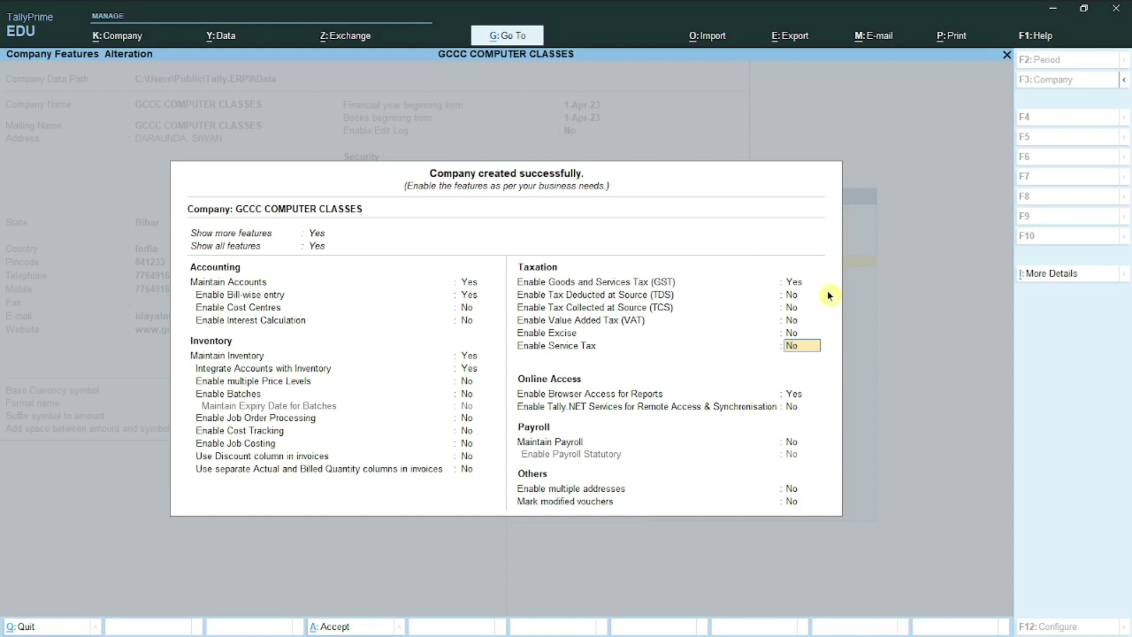
pyautogui.press('Return')
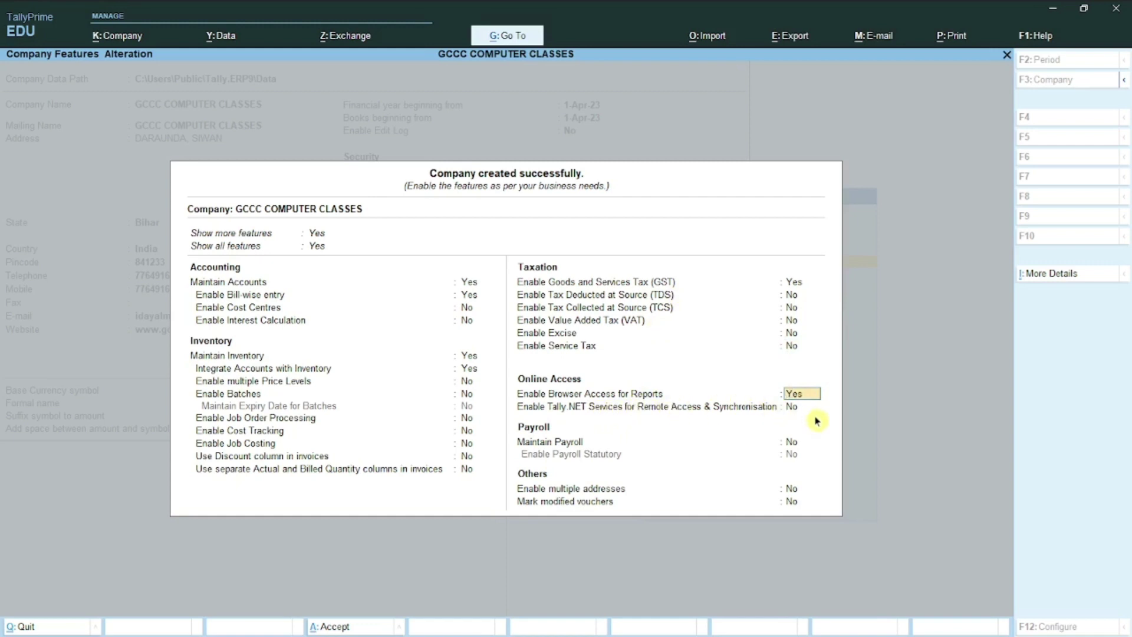
pyautogui.press('Return')
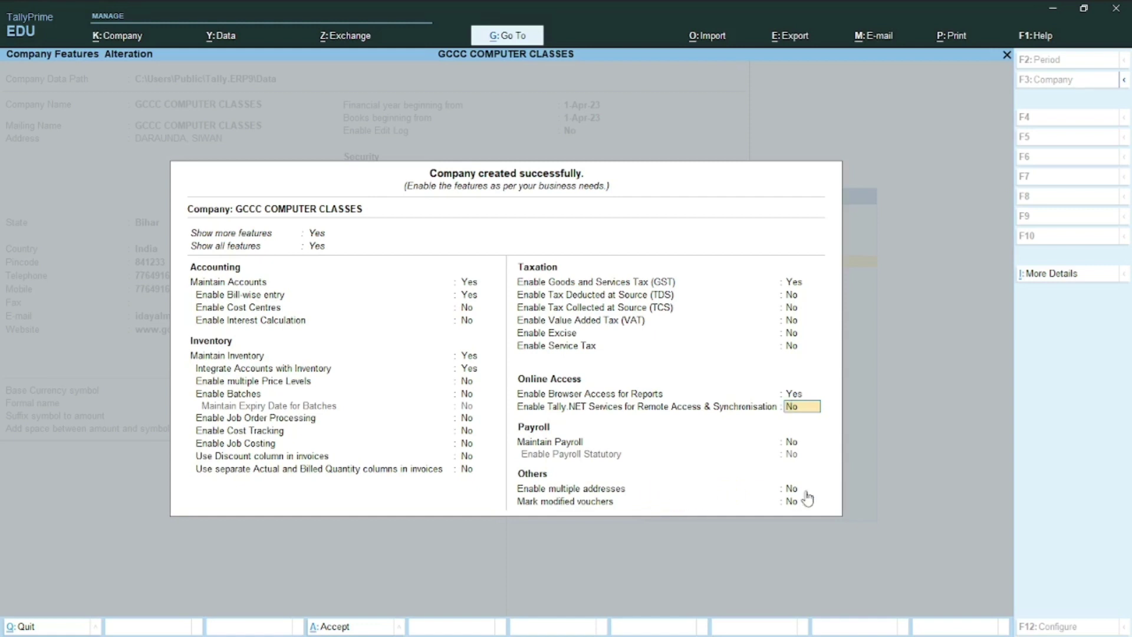
pyautogui.press('Return')
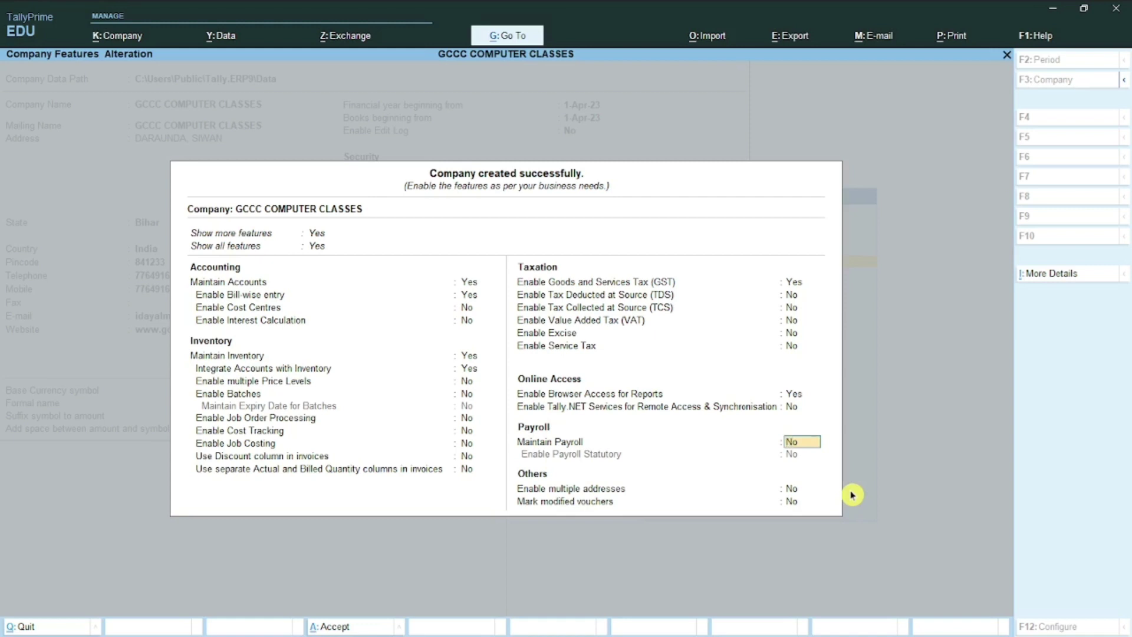
# Step: Leave payroll, multiple addresses and remaining options at No, then save the company features
pyautogui.press('Return')
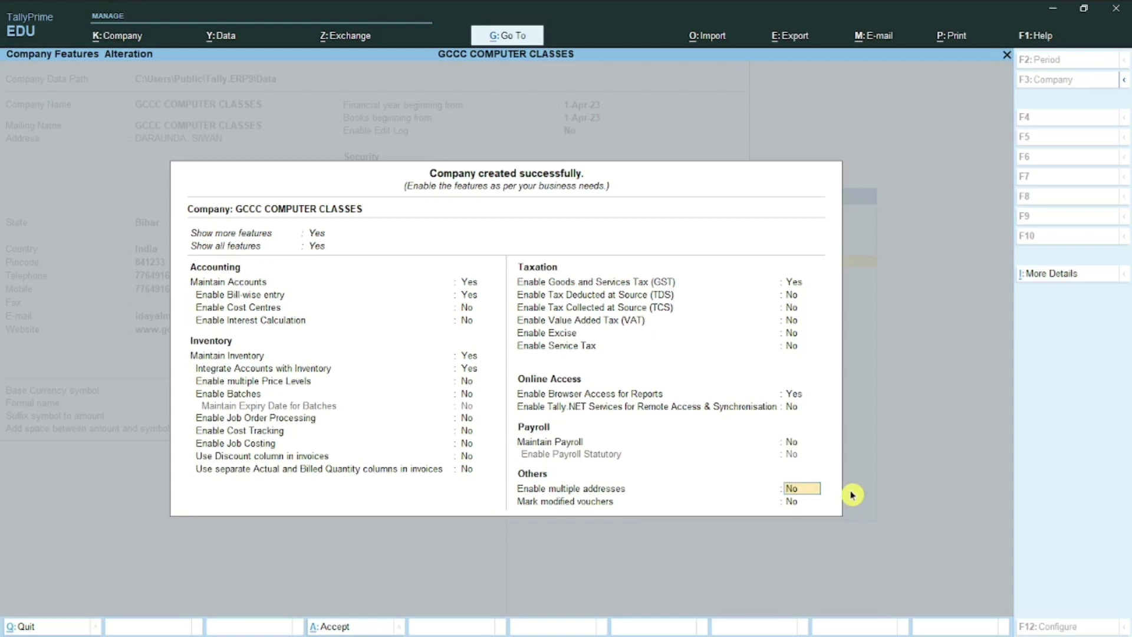
pyautogui.press('Return')
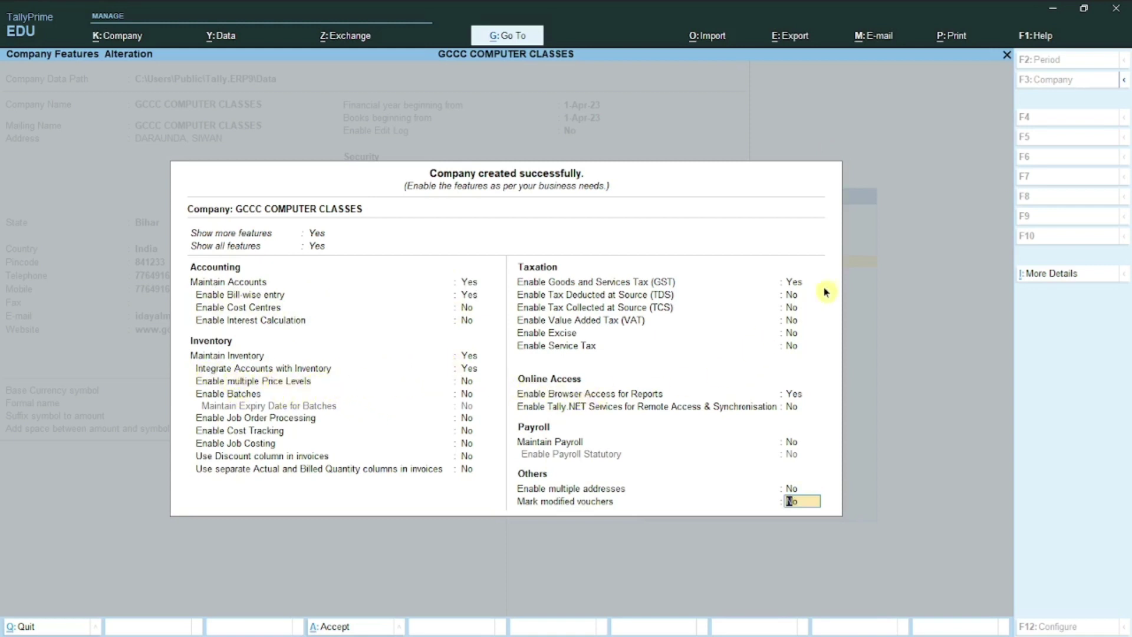
pyautogui.press('Return')
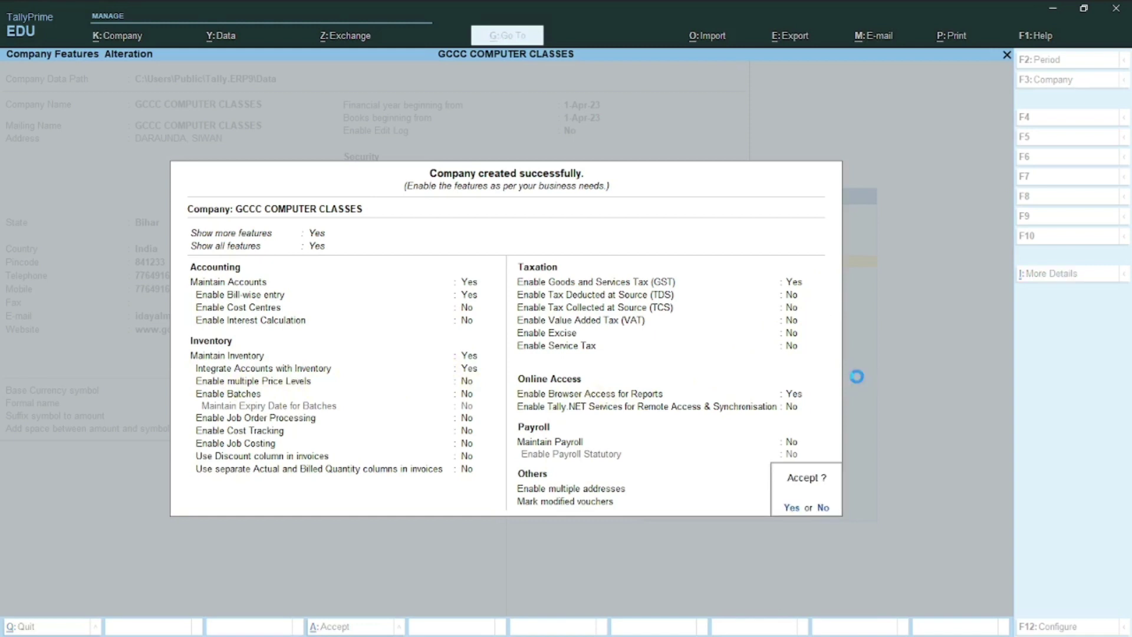
pyautogui.press('y')
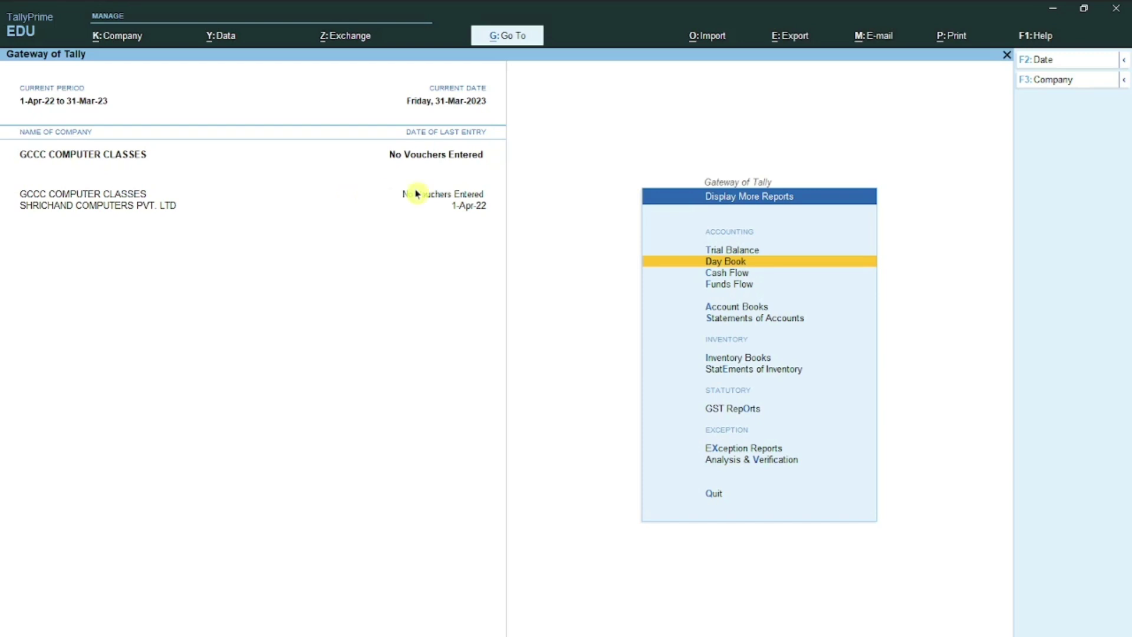
# Step: Shut SHRICHAND COMPUTERS PVT. LTD via Alt+K so only GCCC COMPUTER CLASSES remains open
pyautogui.hotkey('alt', 'k')
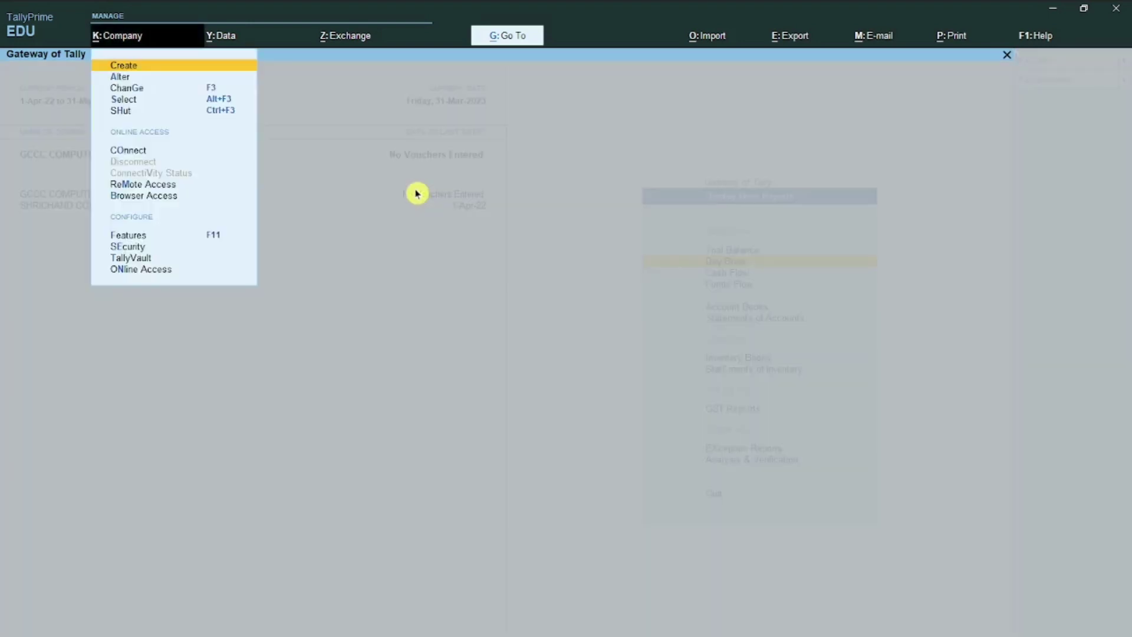
pyautogui.press('Down')
pyautogui.press('Down')
pyautogui.press('Down')
pyautogui.press('Down')
pyautogui.press('Return')
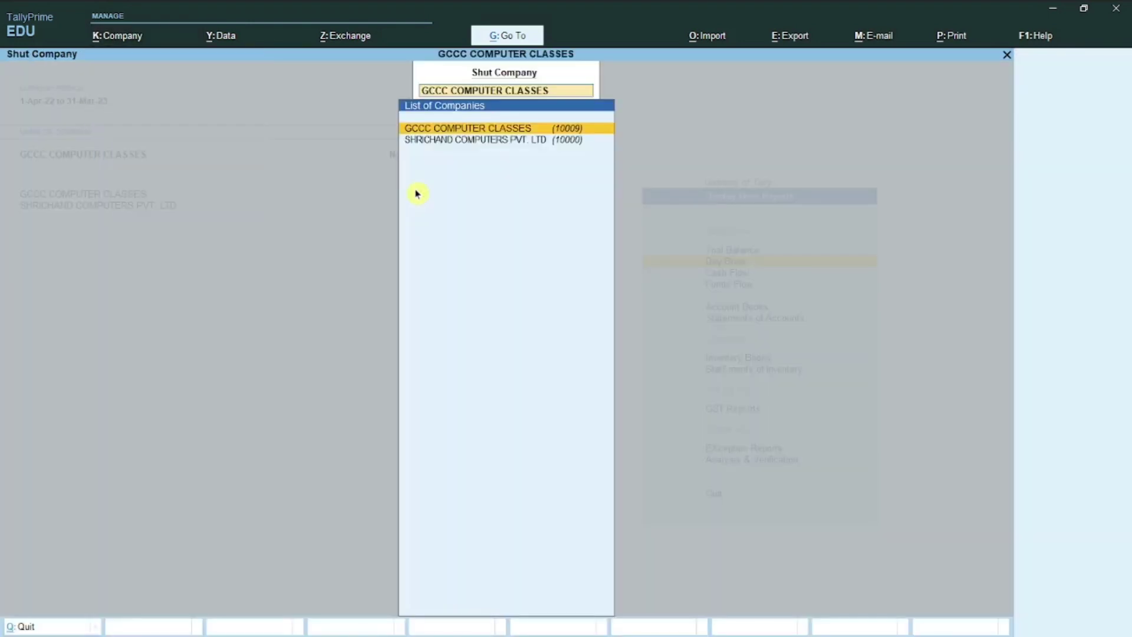
pyautogui.press('Down')
pyautogui.press('Return')
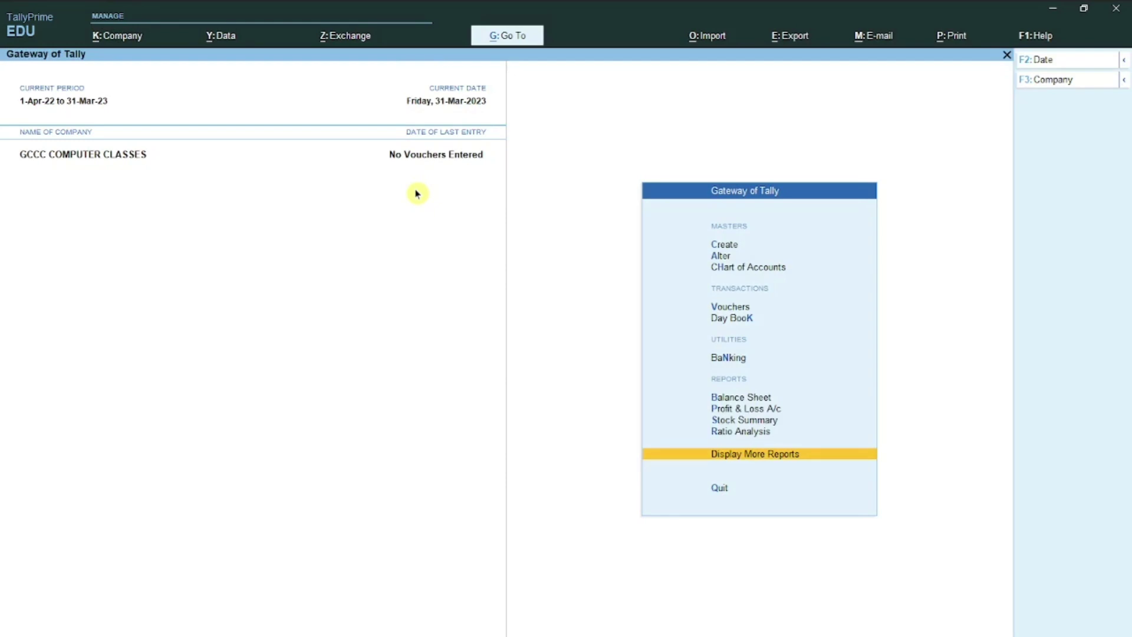
pyautogui.press('alt')
pyautogui.hotkey('alt', 'k')
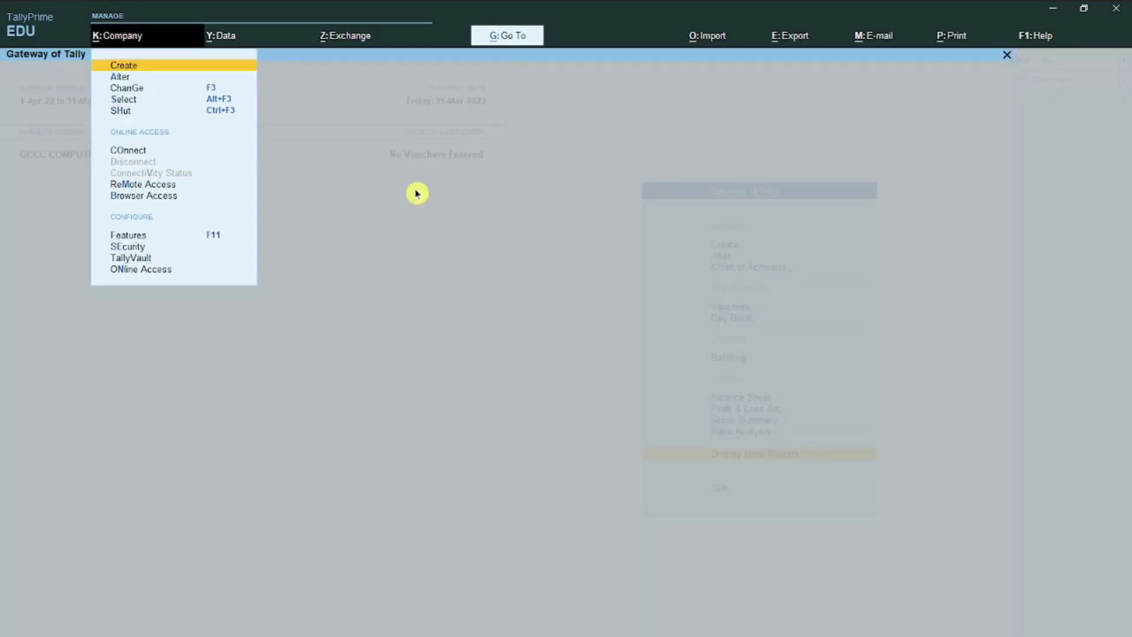
pyautogui.press('Down')
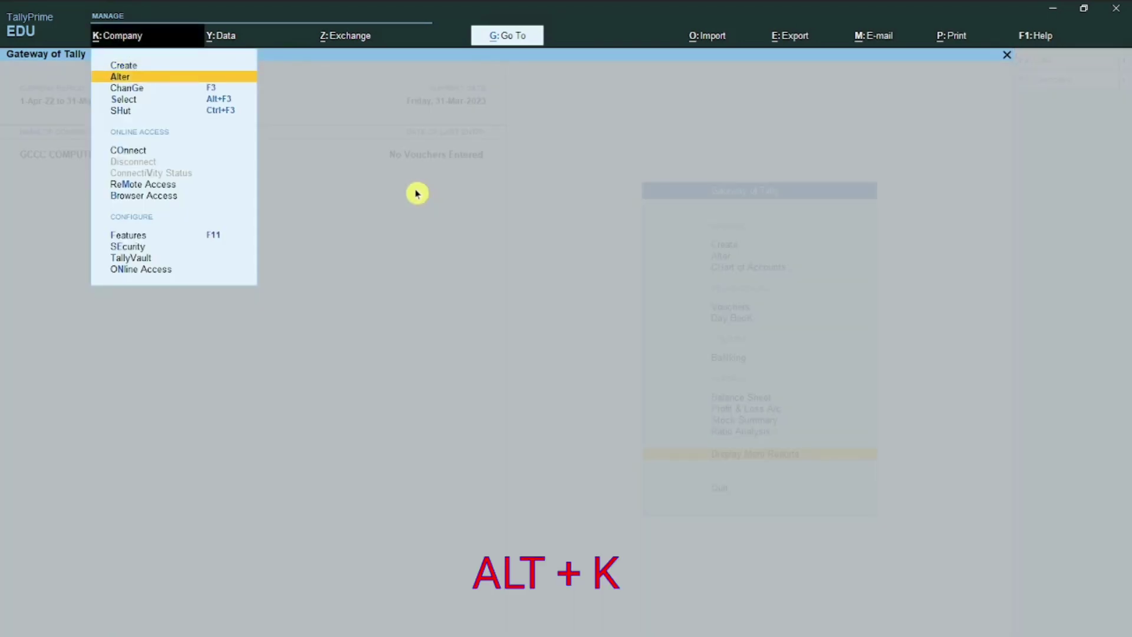
pyautogui.press('Return')
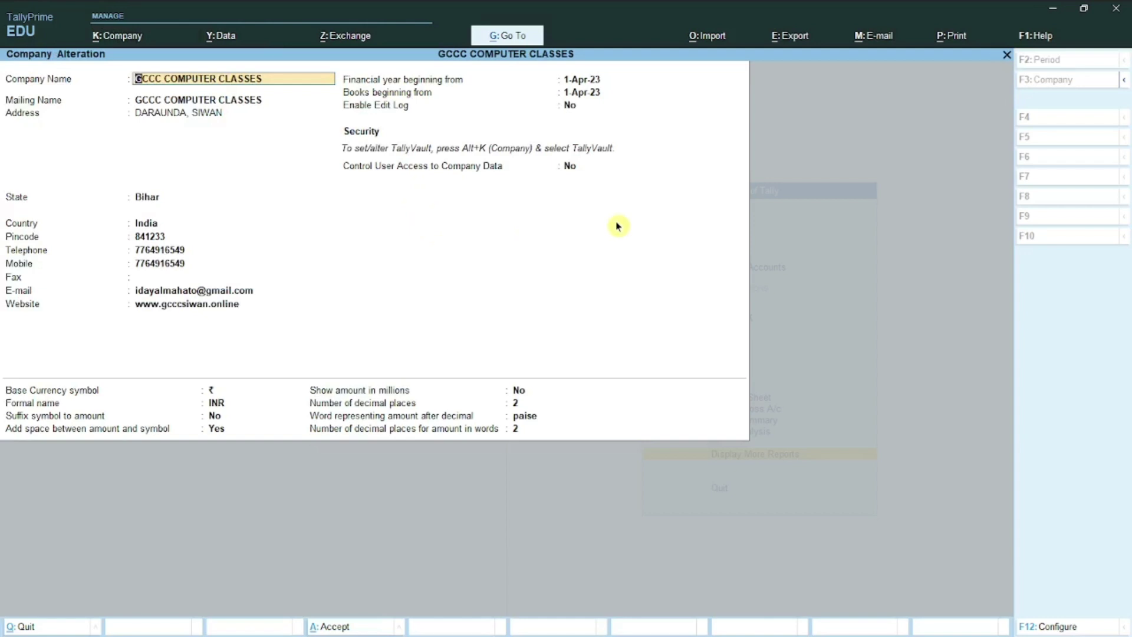
pyautogui.press('Return')
pyautogui.press('Return')
pyautogui.press('Return')
pyautogui.press('Return')
pyautogui.press('Return')
pyautogui.press('Return')
pyautogui.press('Return')
pyautogui.press('Return')
pyautogui.press('Return')
pyautogui.press('Return')
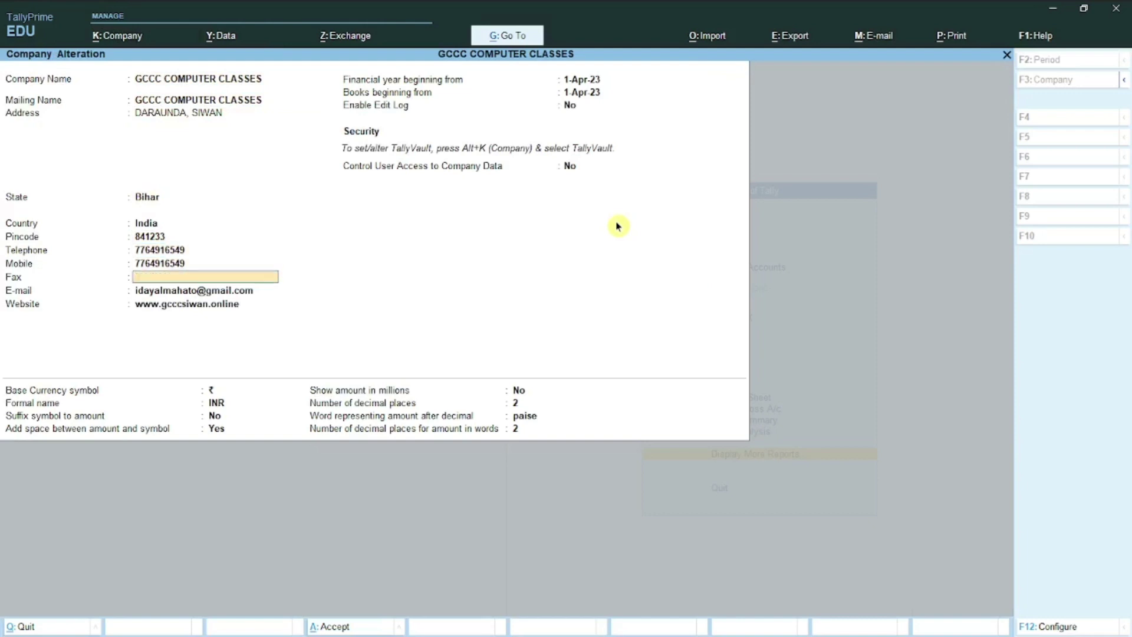
pyautogui.press('Return')
pyautogui.press('Return')
pyautogui.press('Return')
pyautogui.press('Return')
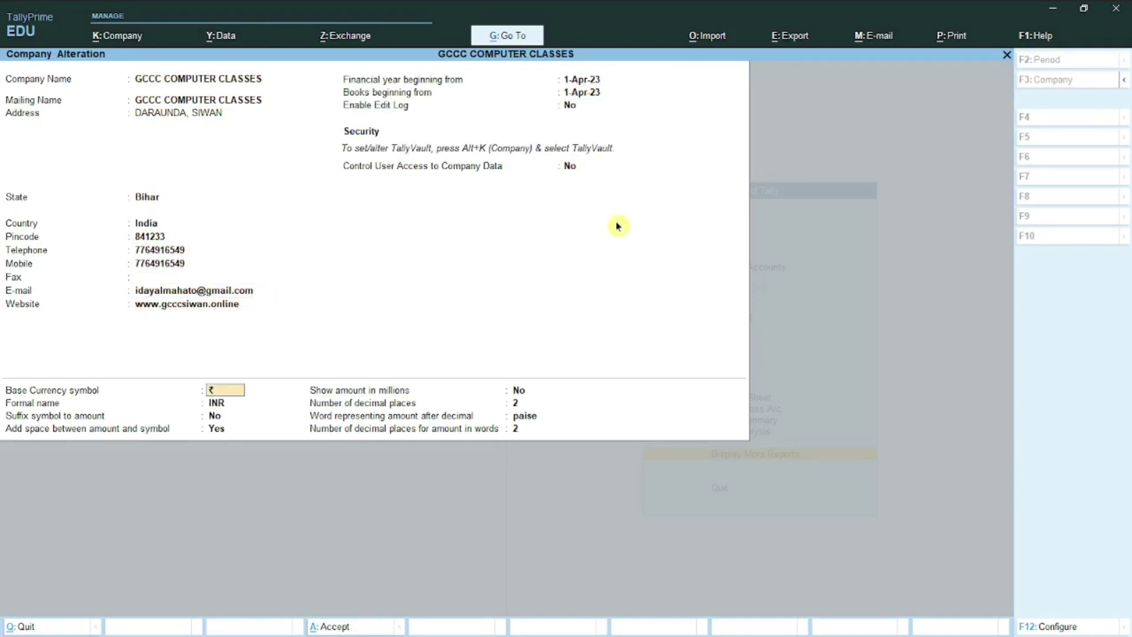
pyautogui.press('Return')
pyautogui.press('Return')
pyautogui.press('Return')
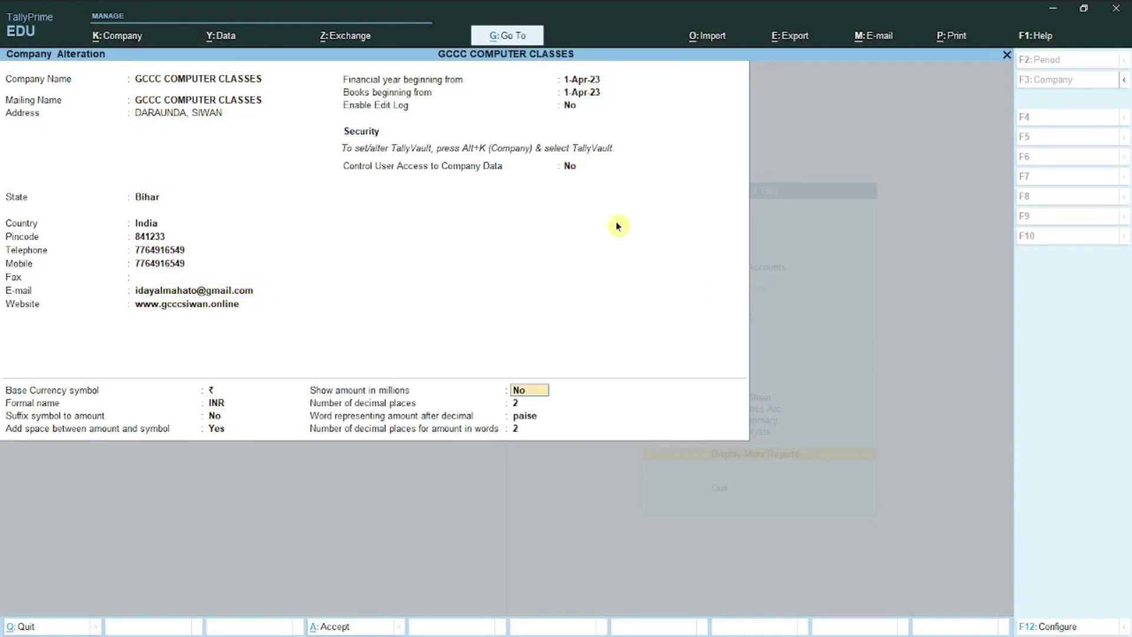
pyautogui.press('Return')
pyautogui.press('Return')
pyautogui.press('Return')
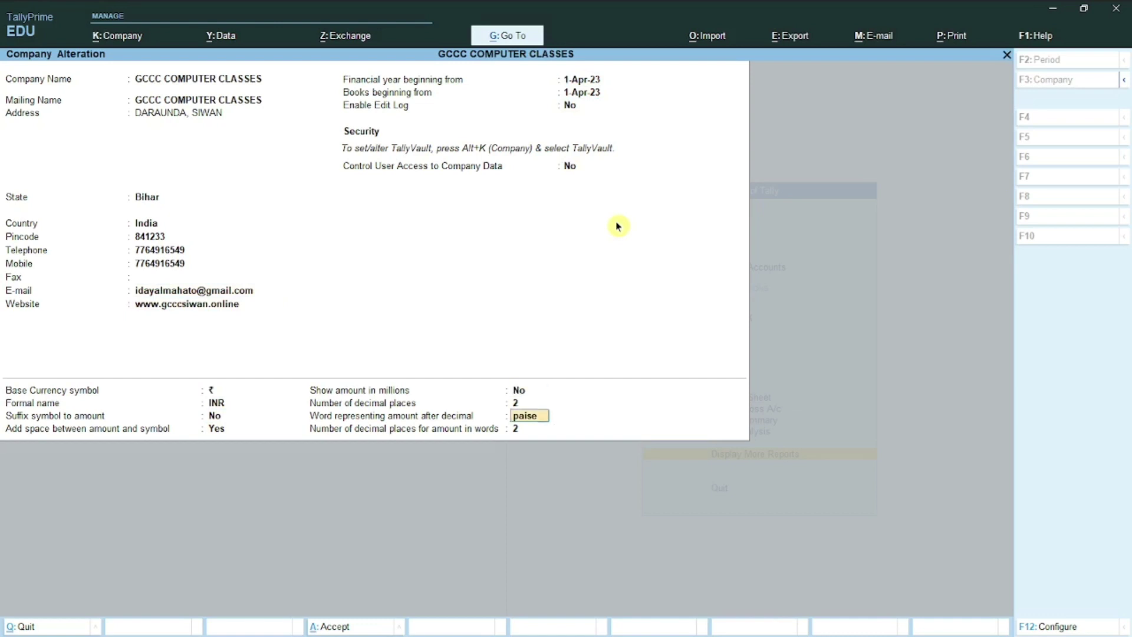
pyautogui.press('Return')
pyautogui.press('Return')
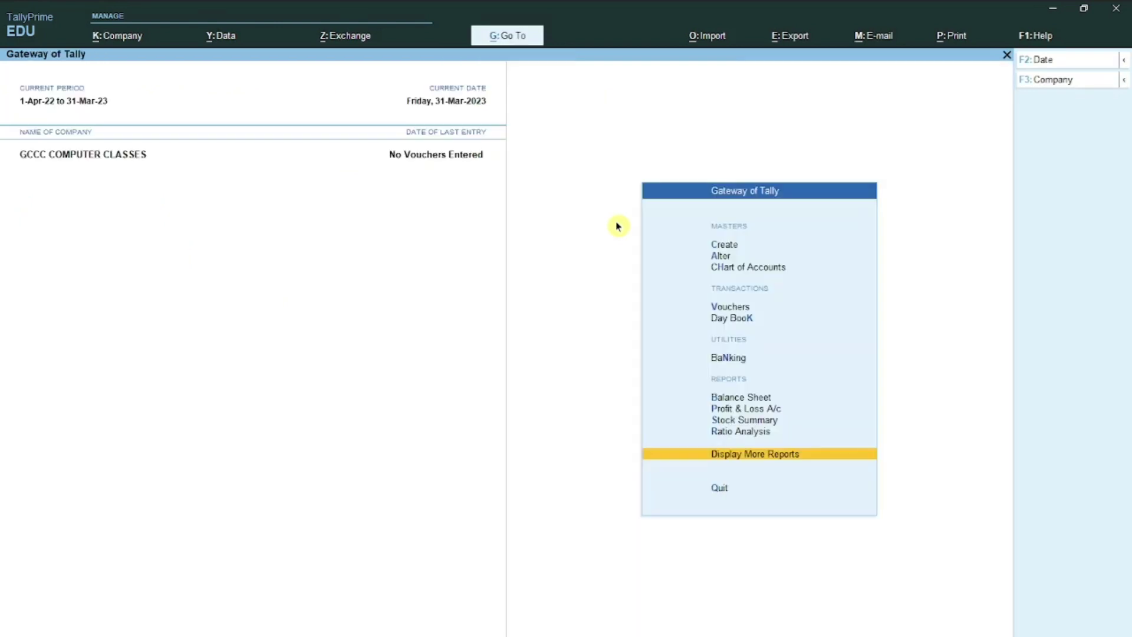